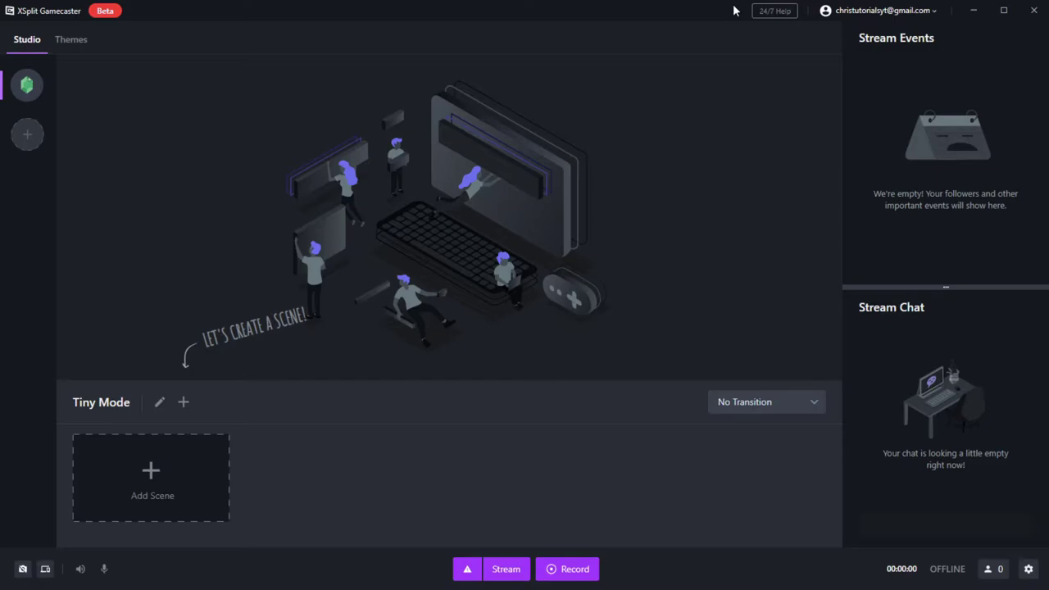
Step: Open the account email dropdown at the top right to reach Settings
click(863, 26)
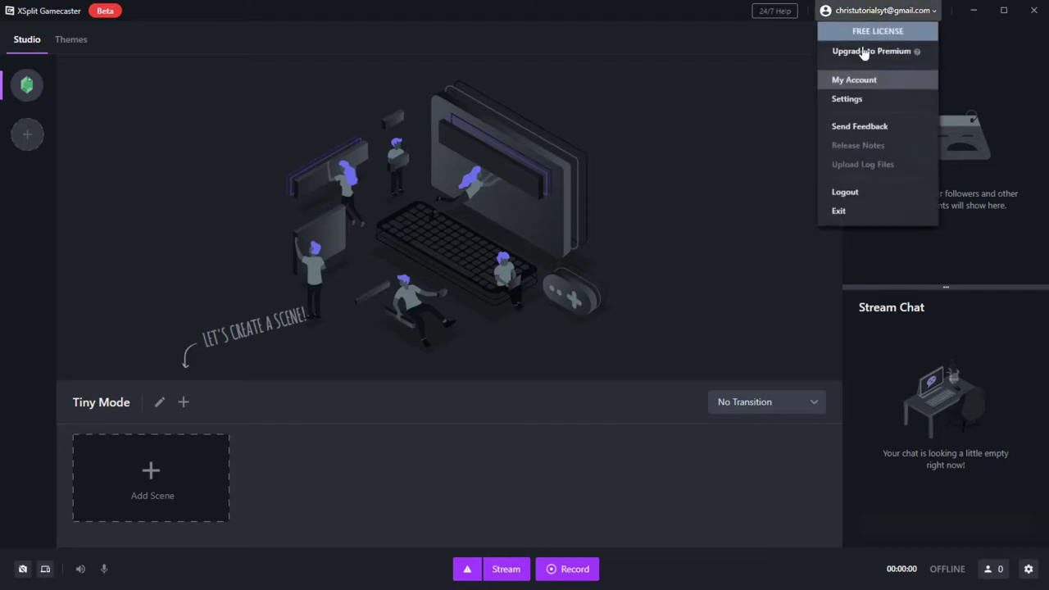
Step: Keep the USB audio device as the microphone in Devices settings
click(860, 99)
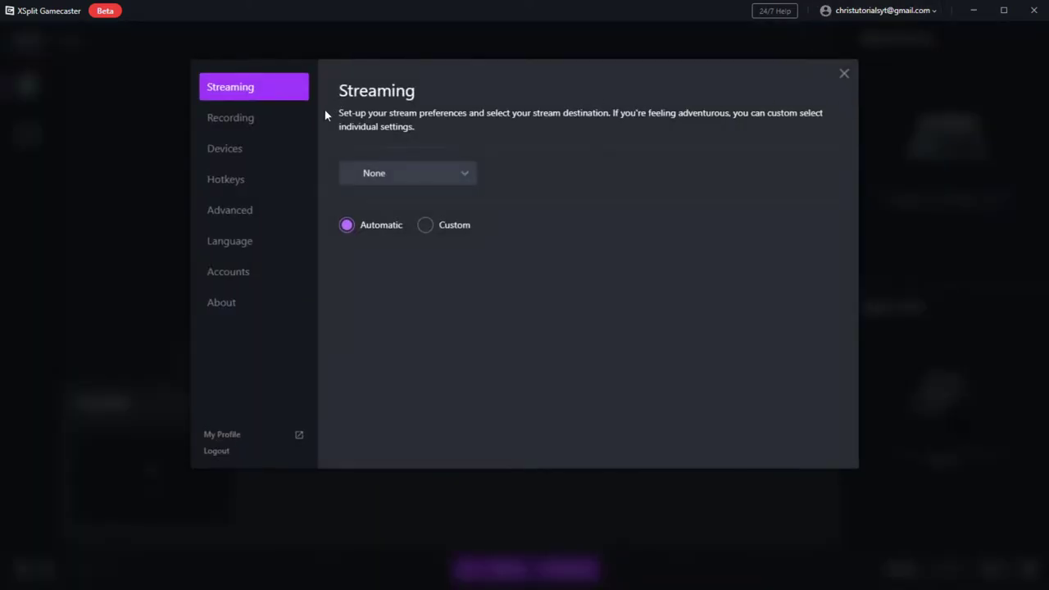
click(257, 164)
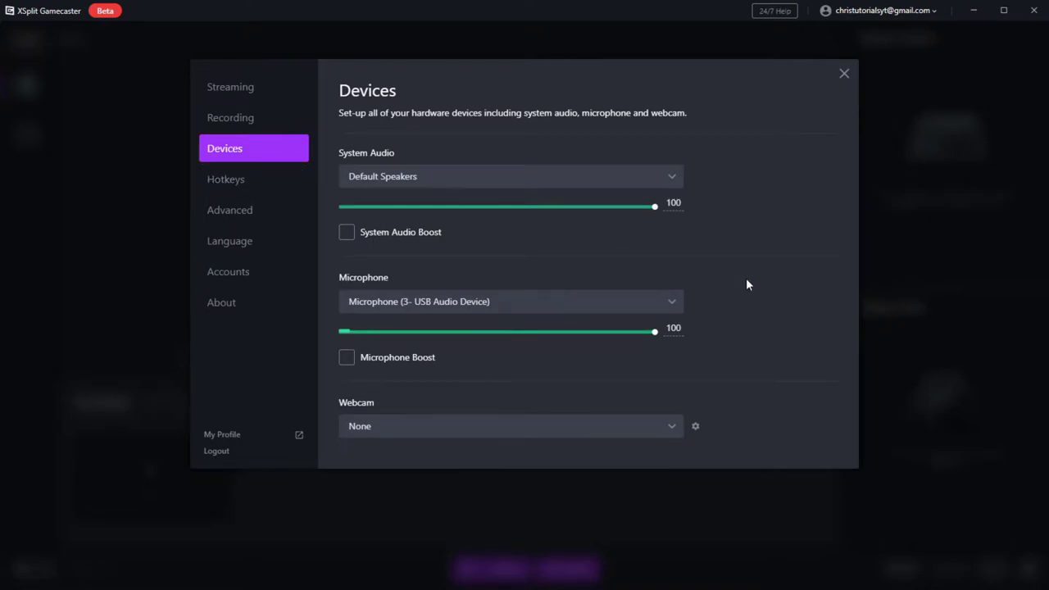
click(547, 312)
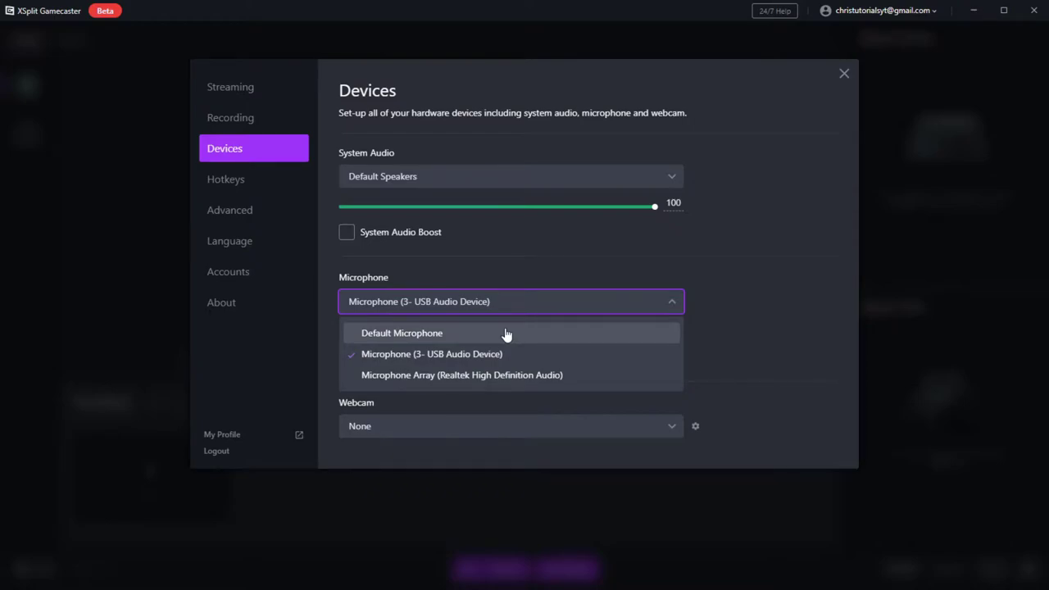
click(497, 358)
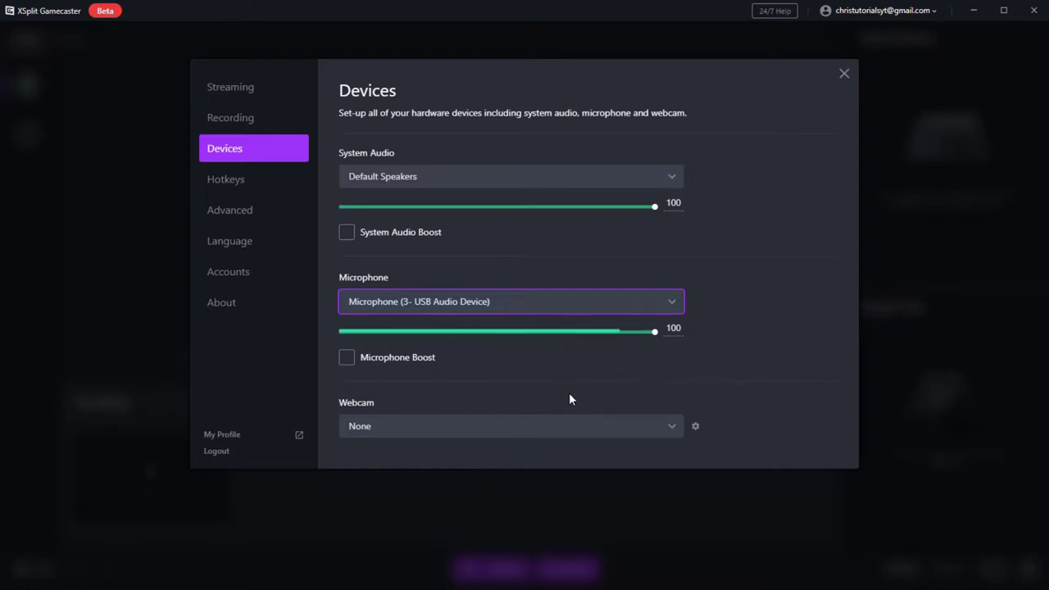
Step: Set the webcam to USB2.0 HD UVC WebCam and view the linked accounts
click(582, 427)
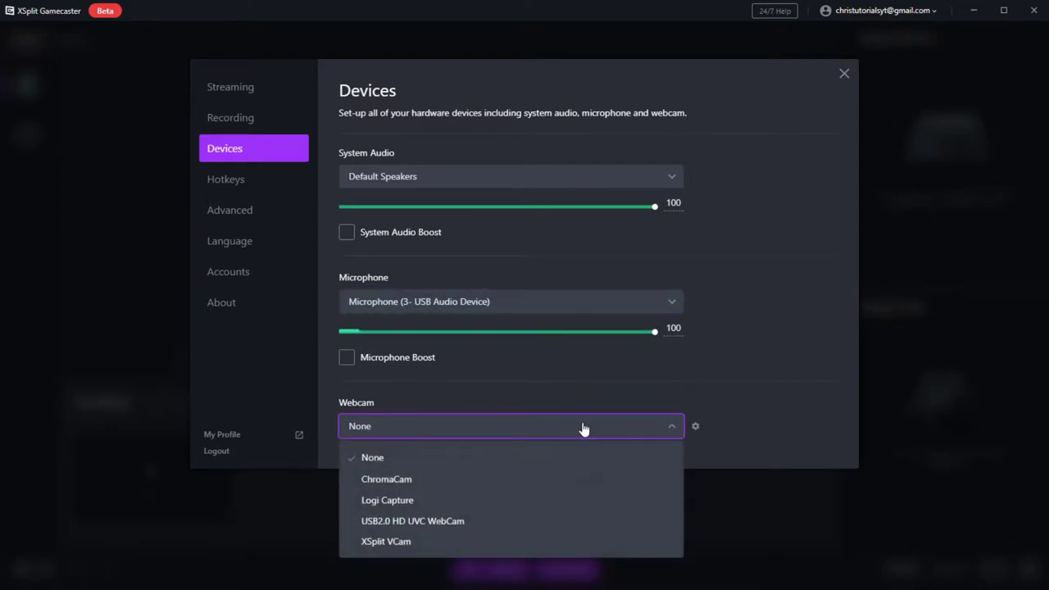
click(570, 523)
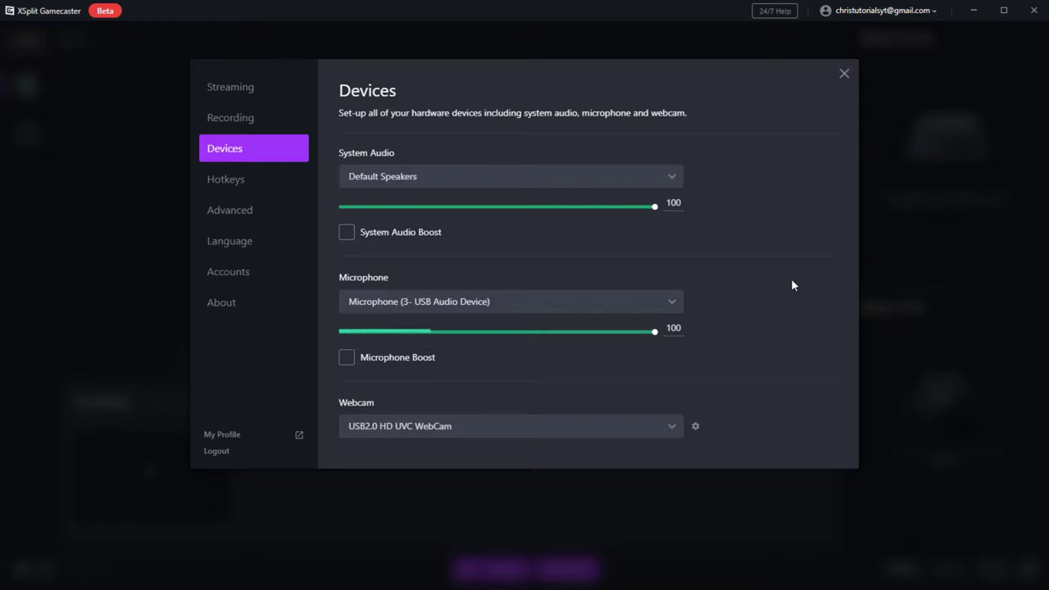
click(260, 275)
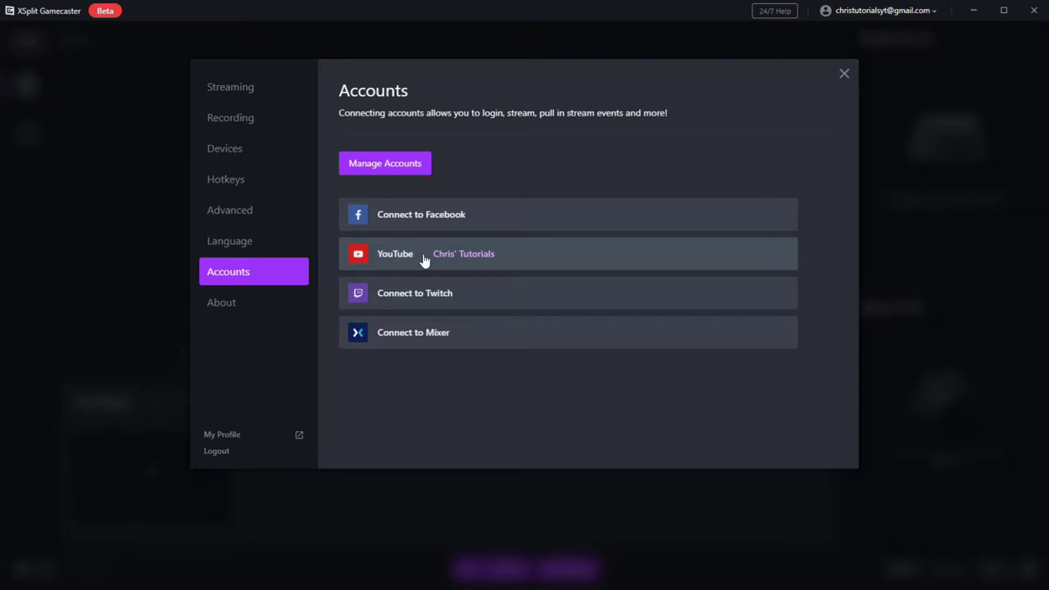
Step: Close the Settings window after checking the linked YouTube account
click(844, 74)
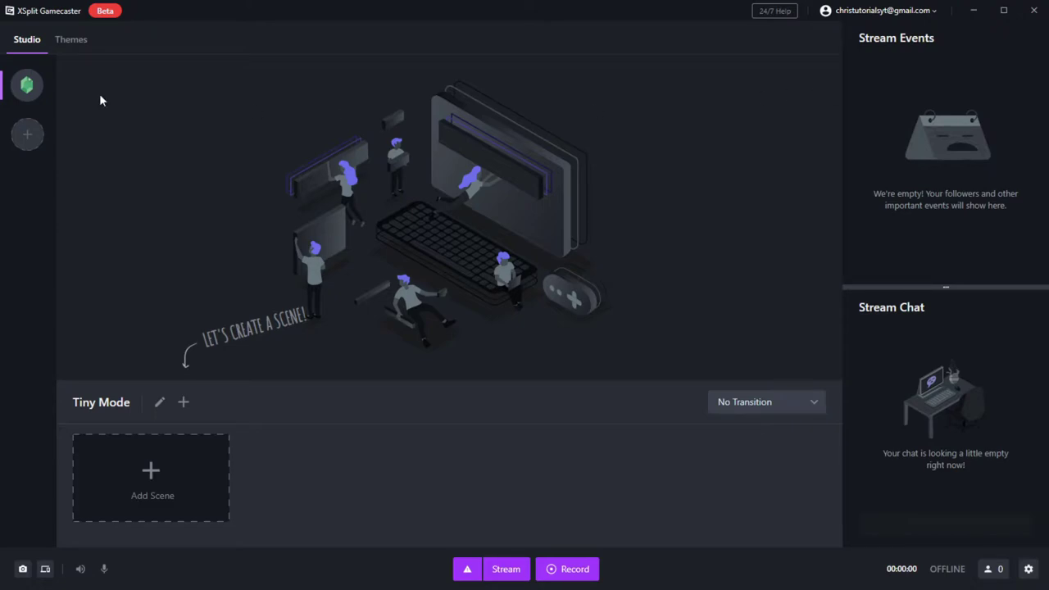
Step: Choose the Anthem theme, keeping its Start, Main and Intermission scenes ticked
click(65, 47)
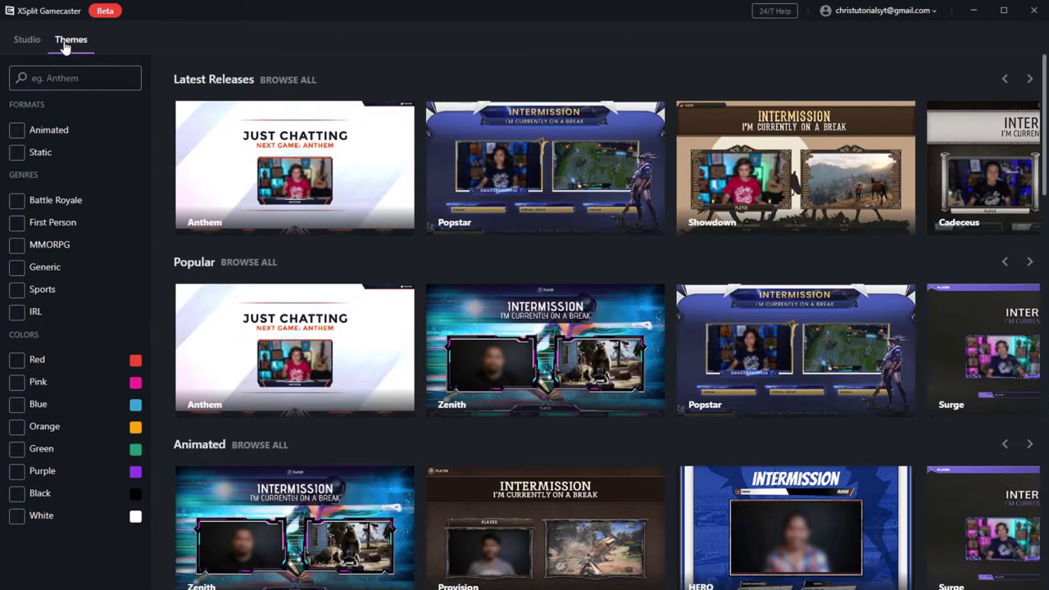
click(344, 131)
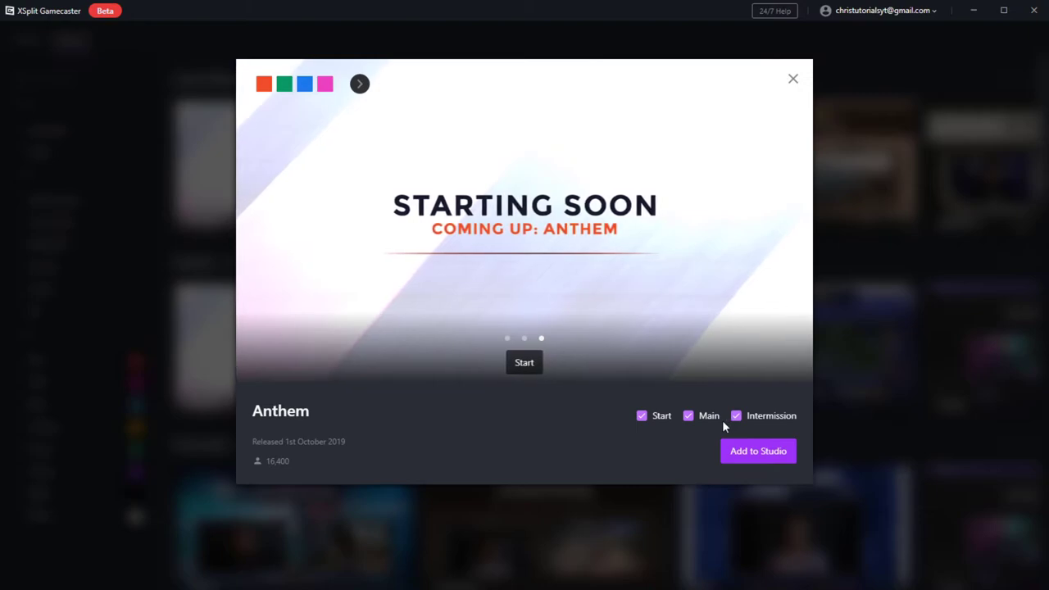
click(643, 419)
click(735, 418)
click(640, 417)
click(736, 417)
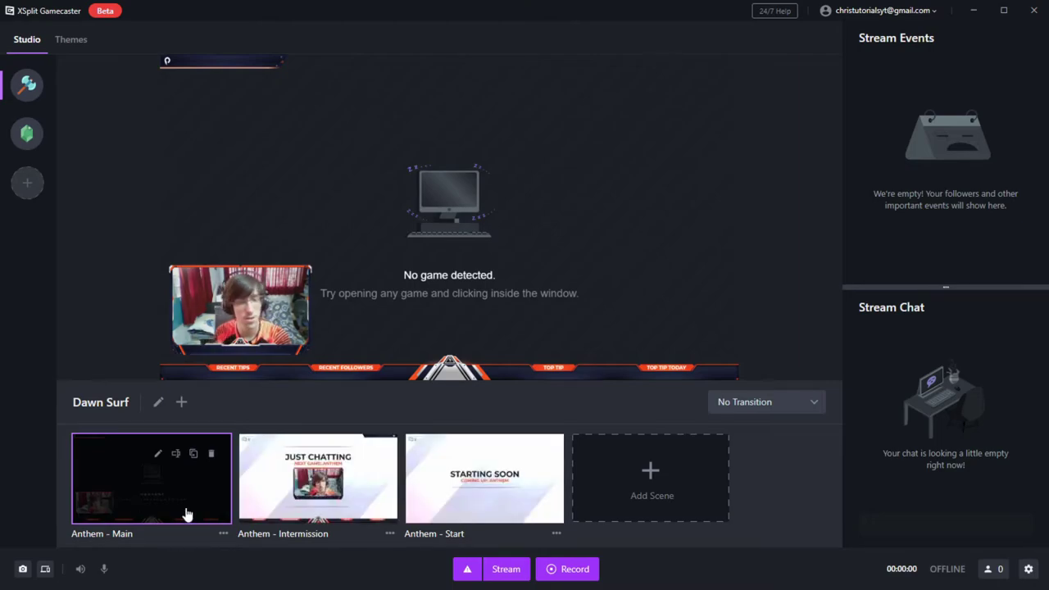
Step: Preview Anthem - Intermission and Anthem - Start, then settle on Anthem - Main
click(272, 479)
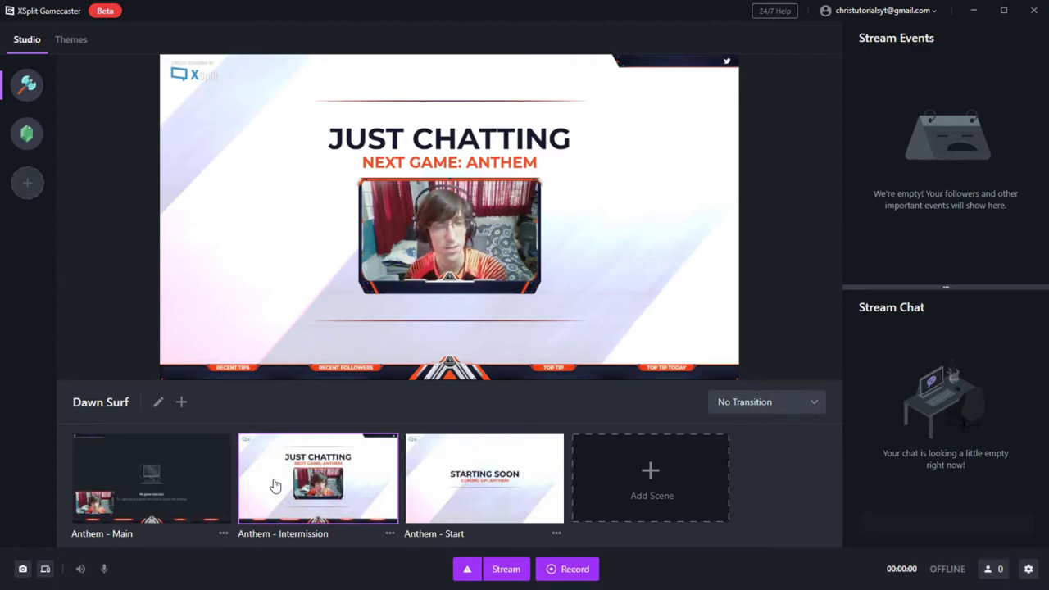
click(426, 474)
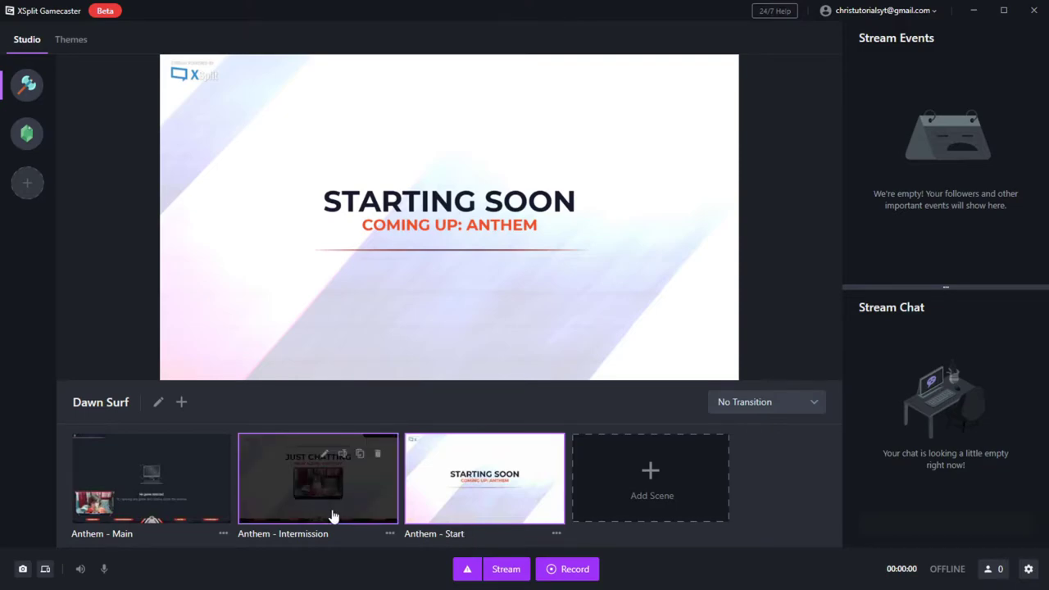
click(192, 494)
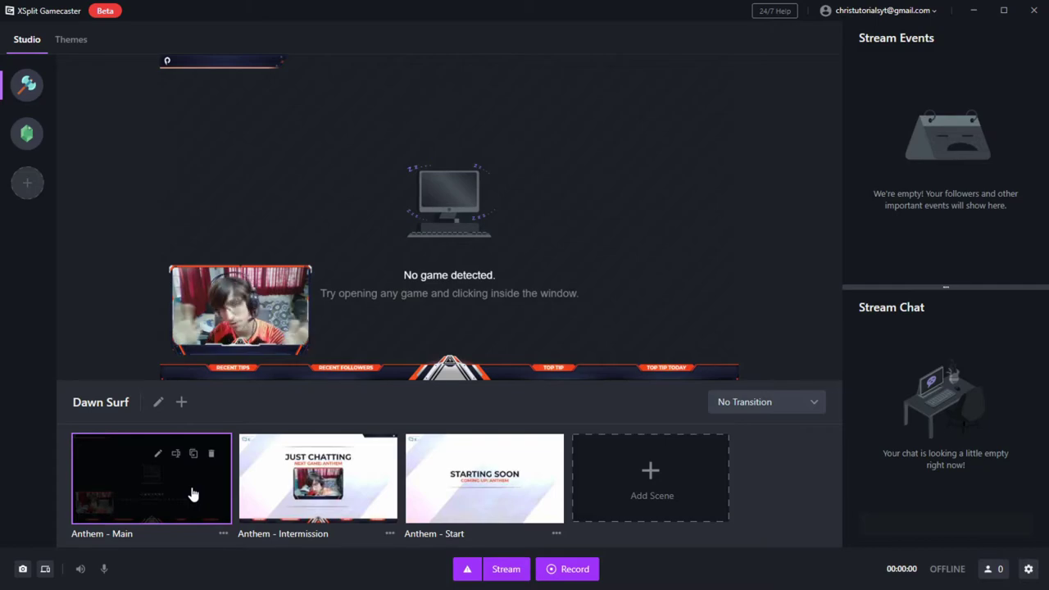
click(273, 514)
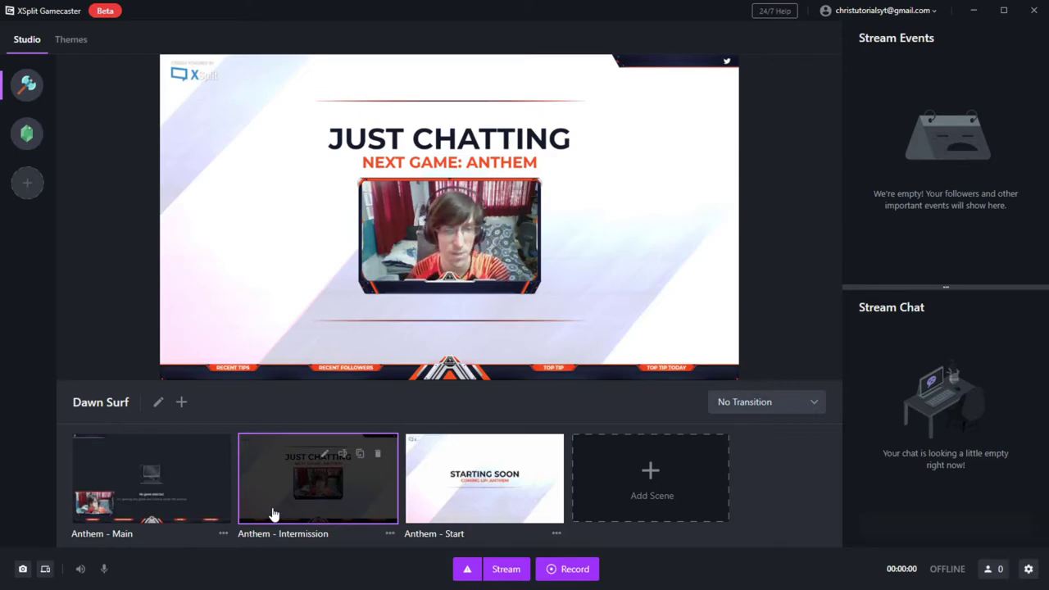
click(171, 523)
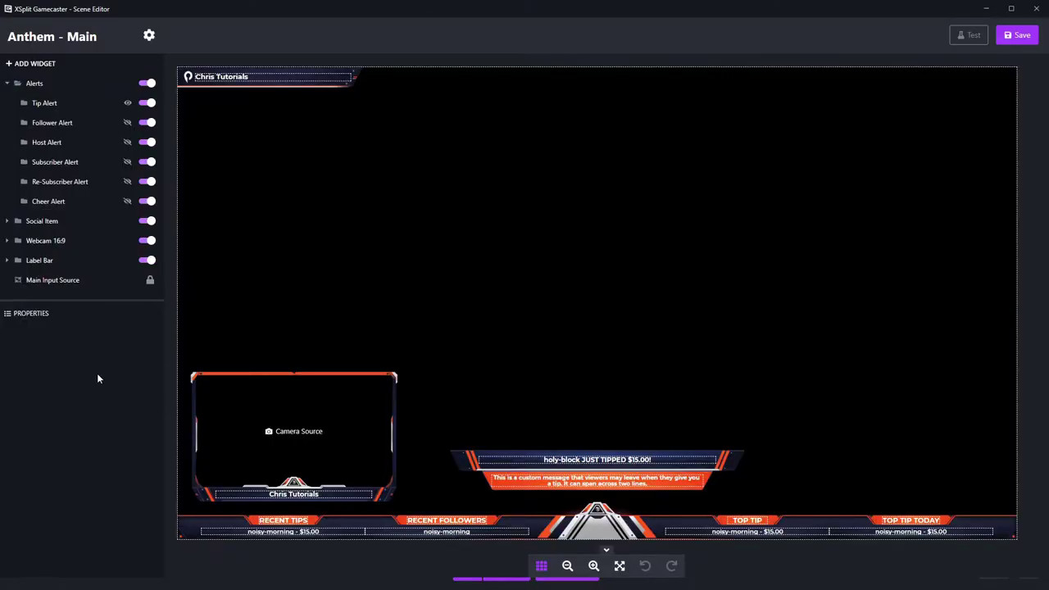
Step: Inspect the Tip, Host and Follower alert layers, then select the Webcam 16:9 frame
click(60, 90)
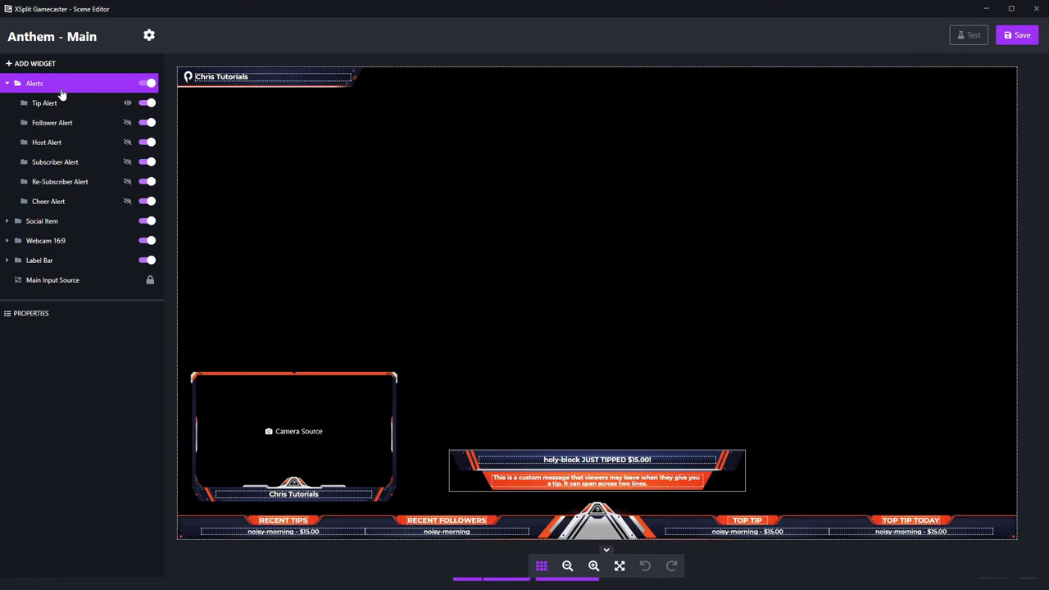
click(62, 103)
click(82, 140)
click(82, 107)
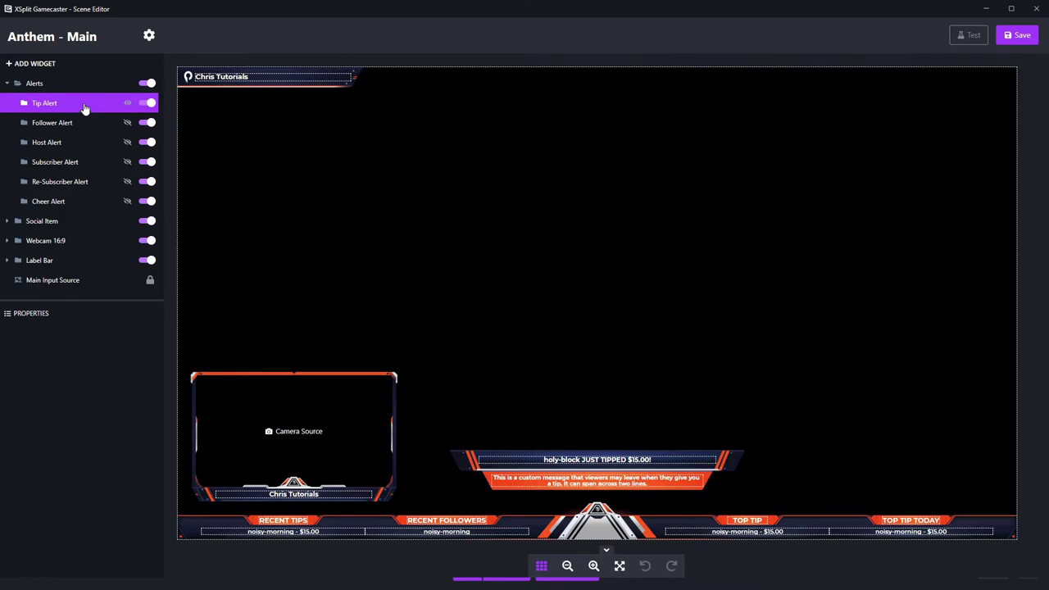
click(89, 123)
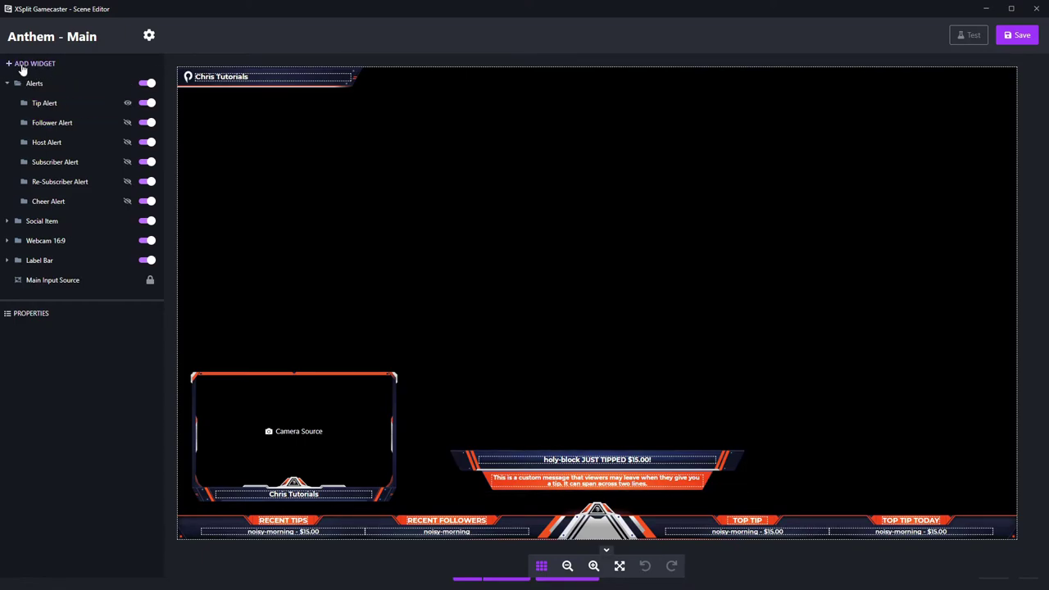
click(59, 91)
click(392, 374)
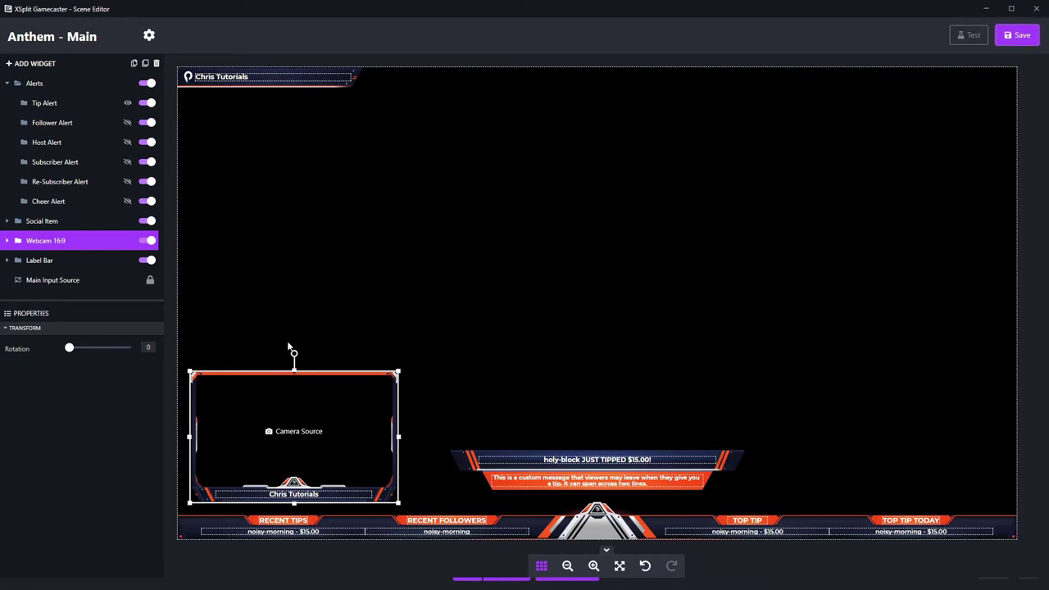
Step: Move the Webcam 16:9 frame to the lower left, enlarge it slightly, keeping it upright
click(247, 311)
click(309, 377)
mouse_move(306, 374)
mouse_down()
mouse_move(909, 374)
mouse_move(289, 375)
mouse_up()
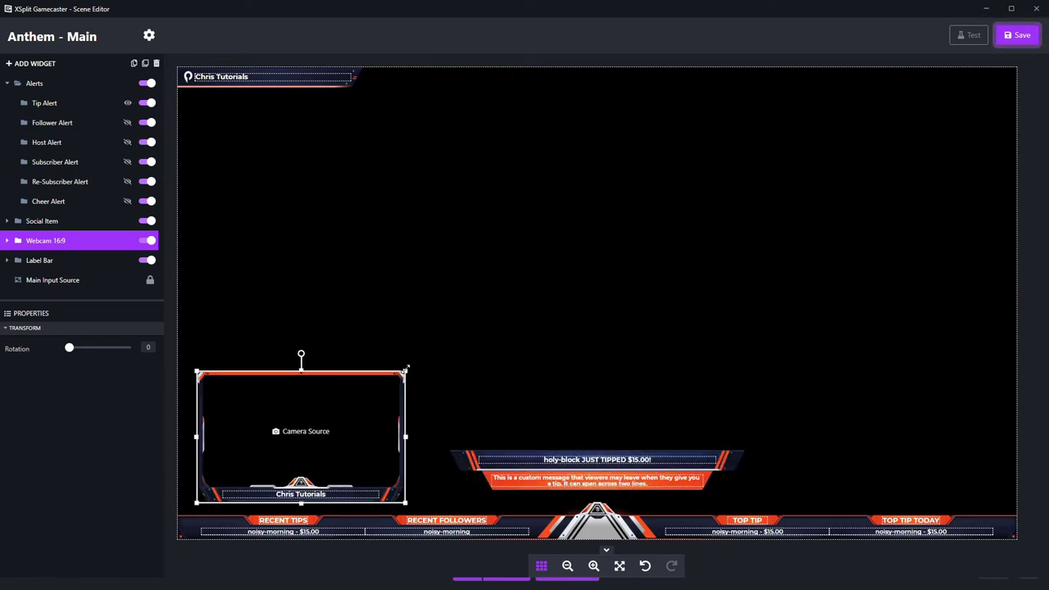
mouse_move(405, 371)
mouse_down()
mouse_move(453, 344)
mouse_move(401, 370)
mouse_move(433, 357)
mouse_move(413, 368)
mouse_up()
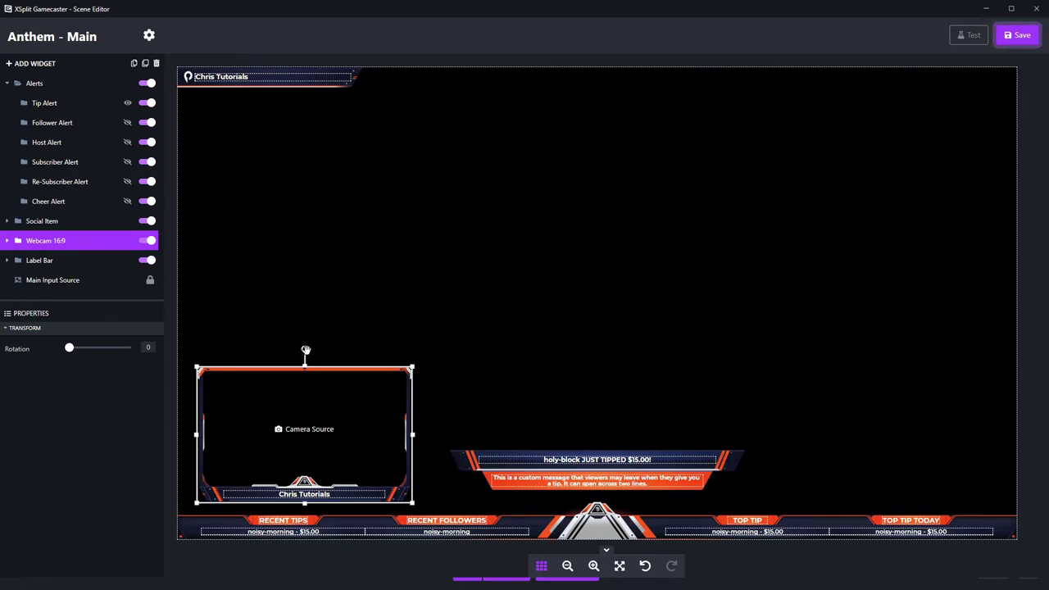
mouse_move(304, 350)
mouse_down()
mouse_move(374, 374)
mouse_move(304, 350)
mouse_up()
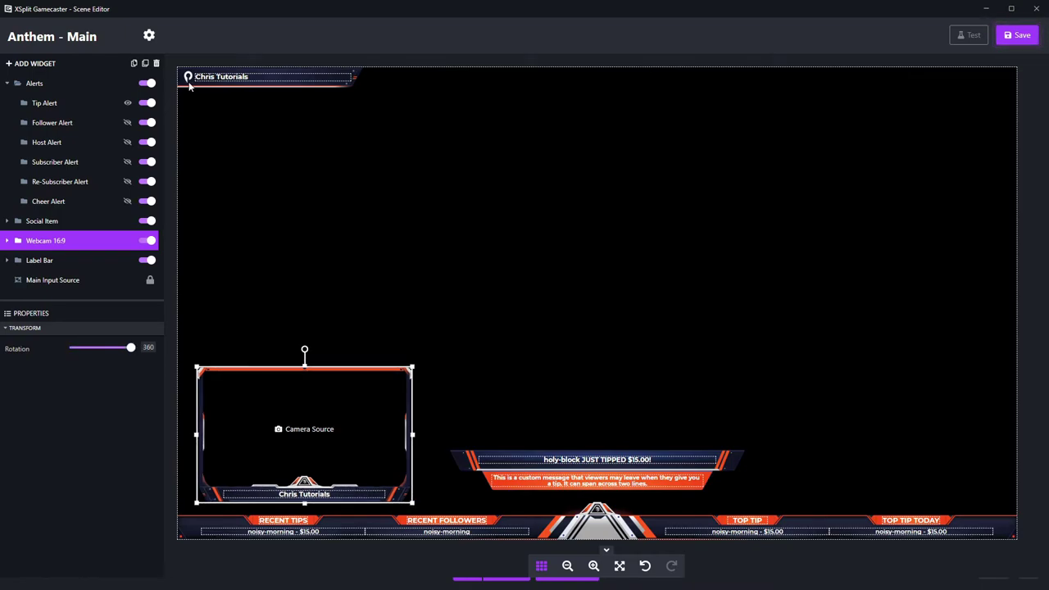
Step: Select the top-left social widget and bring up its Social Icon choices
click(188, 79)
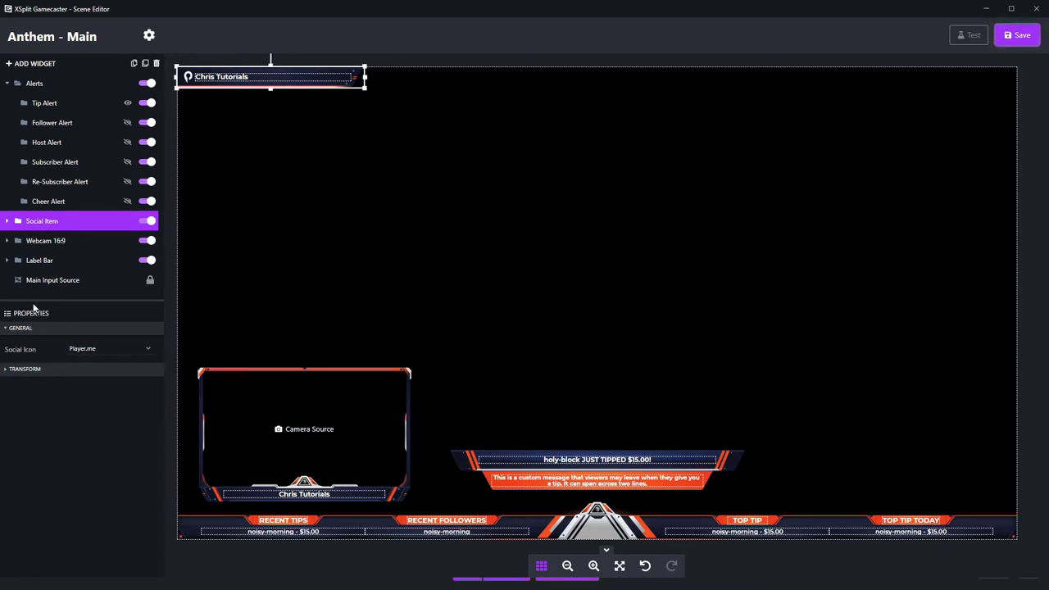
click(84, 352)
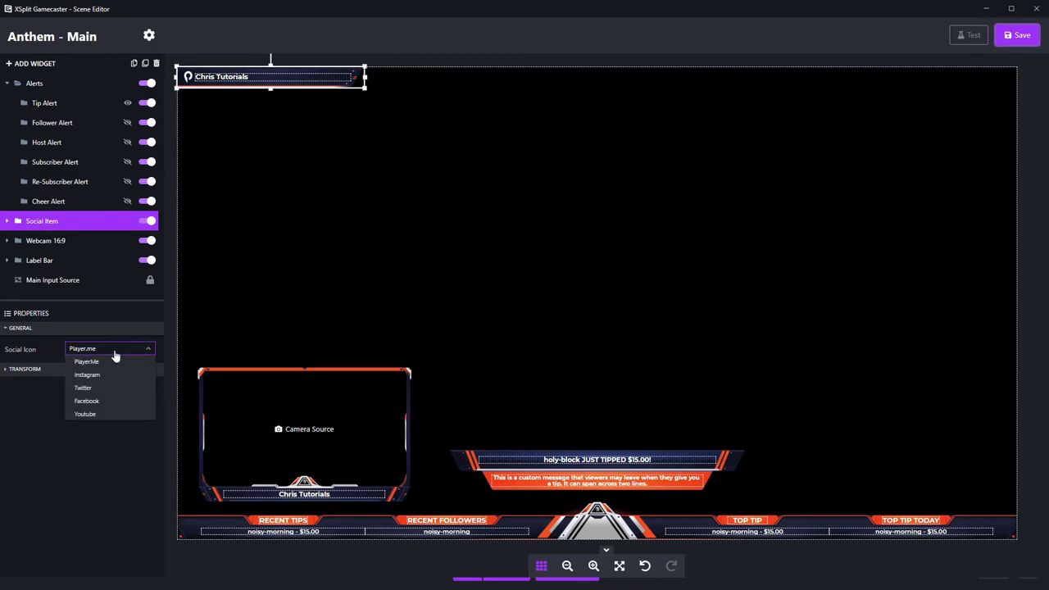
Step: Switch the social widget's icon to the YouTube logo
click(105, 414)
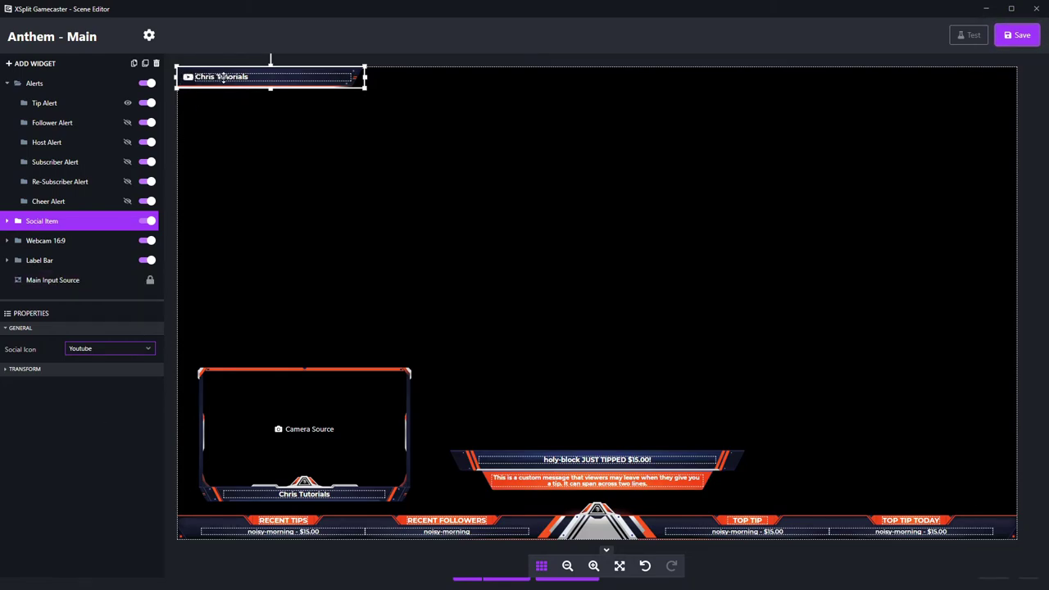
double_click(253, 77)
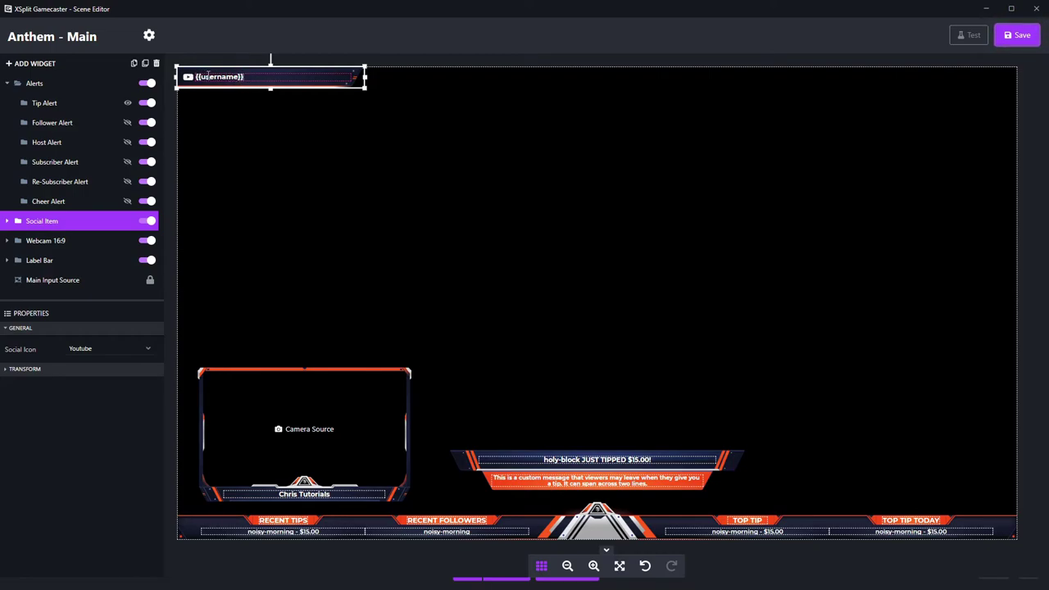
click(259, 95)
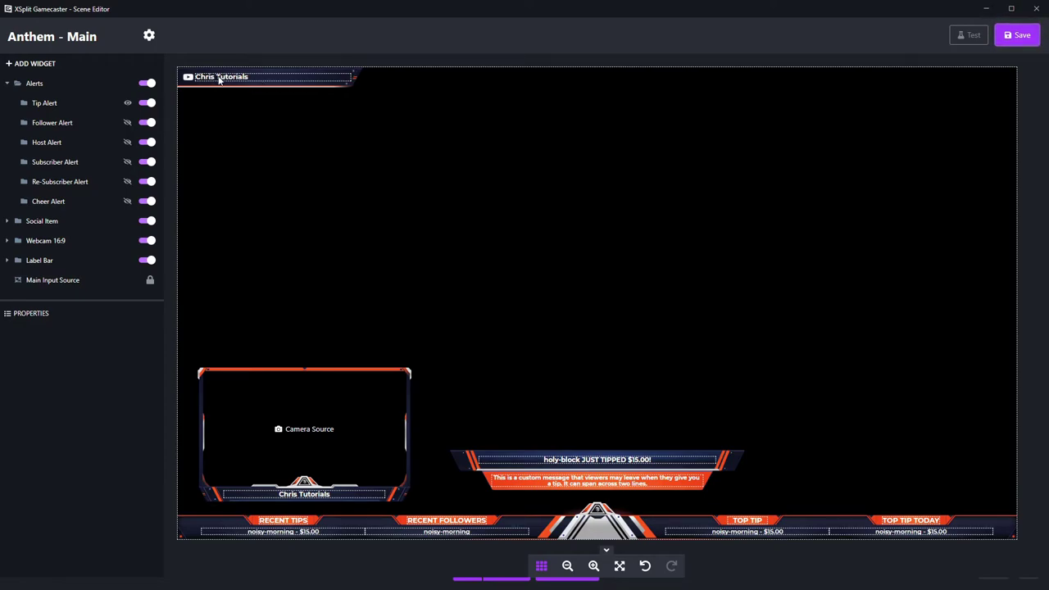
Step: Replace the {{username}} placeholder with the channel name, spelled with an apostrophe
click(226, 77)
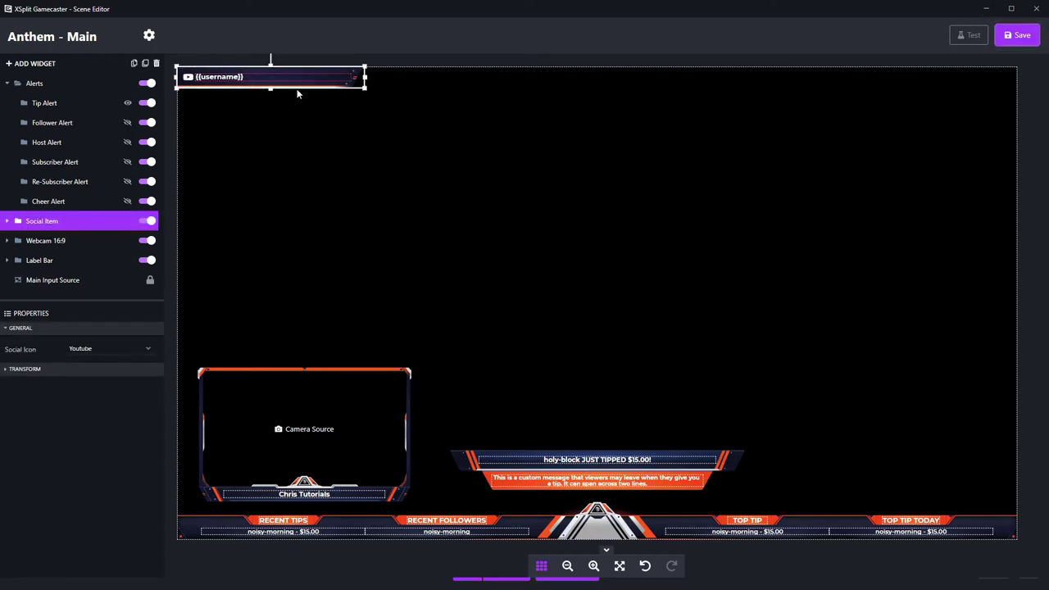
double_click(226, 77)
text(Chris' Tutorials)
click(267, 100)
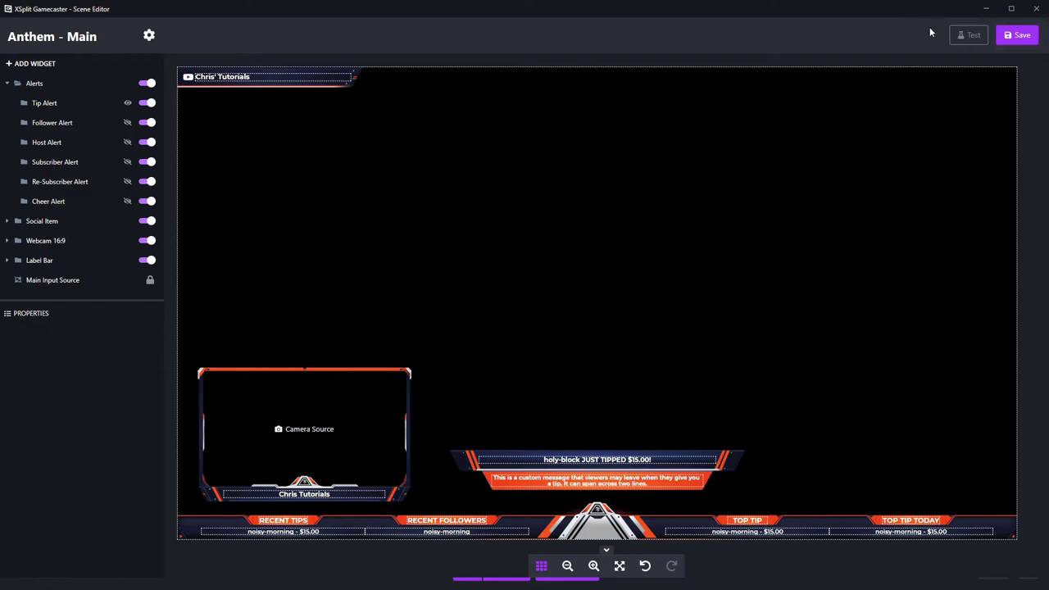
Step: Save Anthem - Main, fire test Tip and Subscriber alerts, then return to the Scene Editor
click(1010, 41)
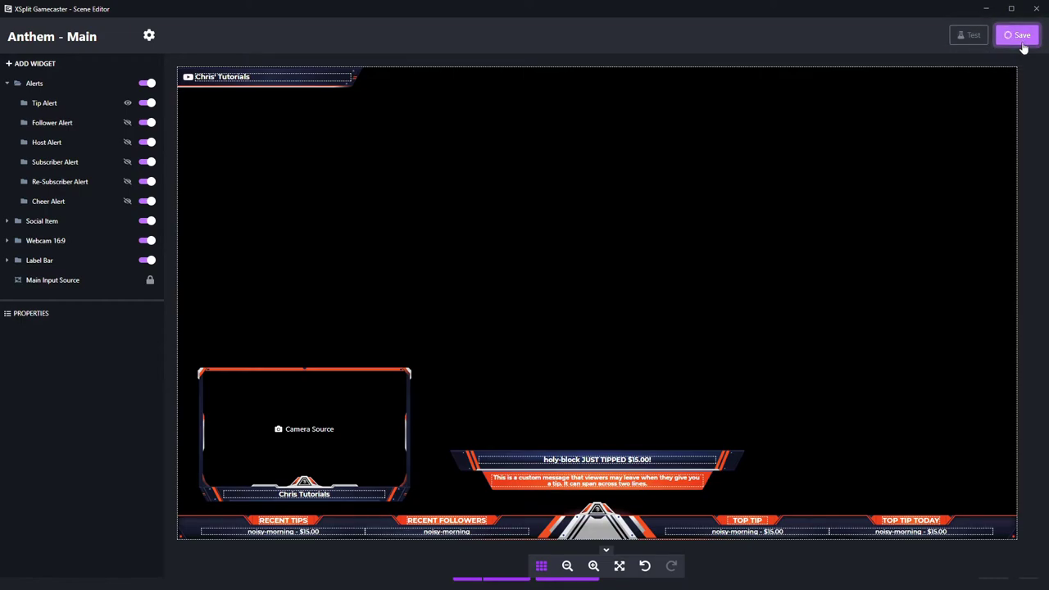
click(969, 35)
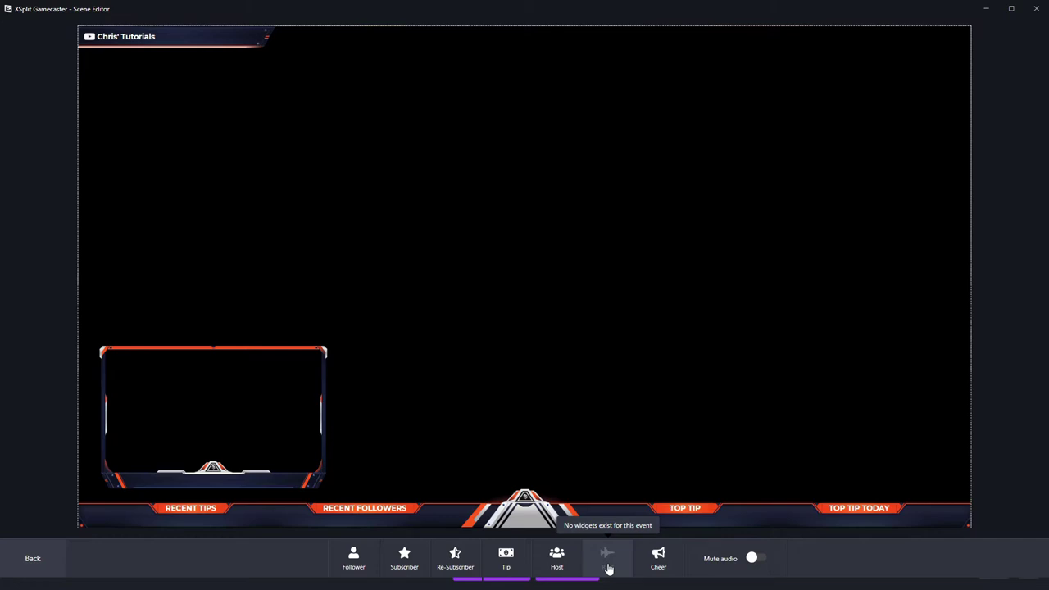
click(516, 565)
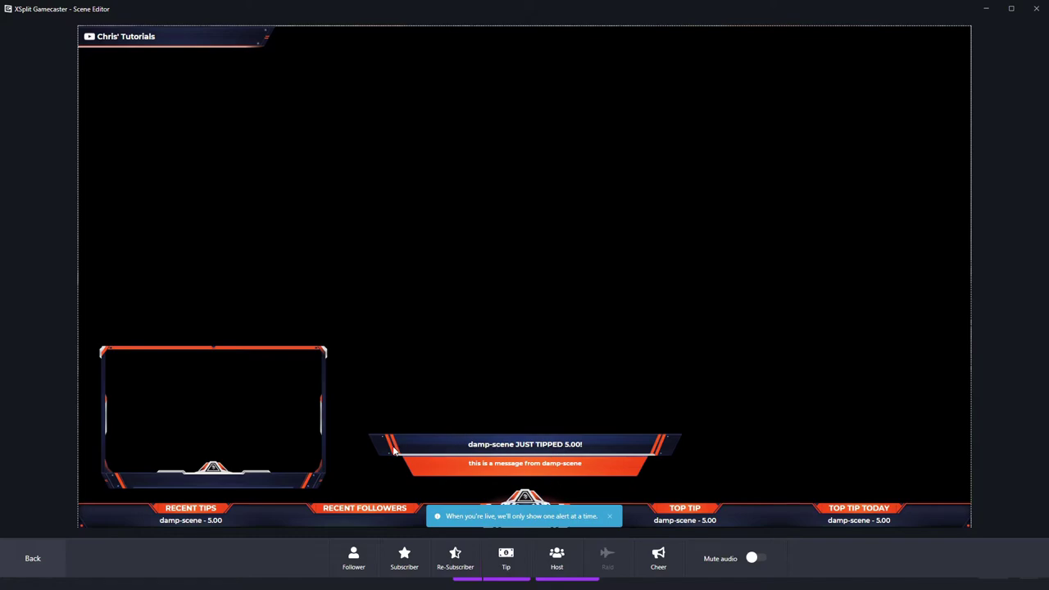
click(406, 555)
click(353, 557)
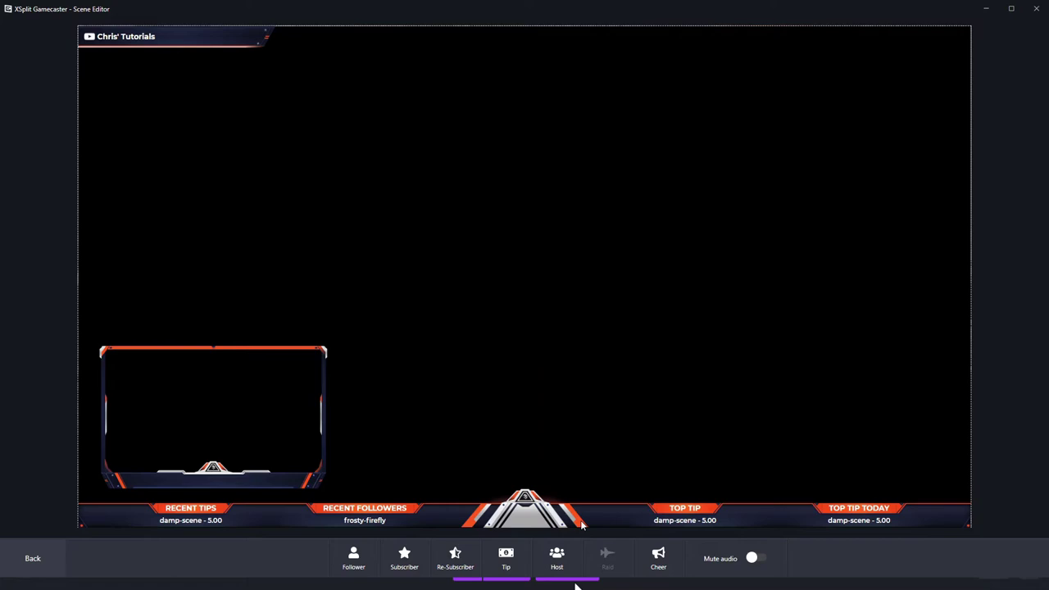
click(52, 554)
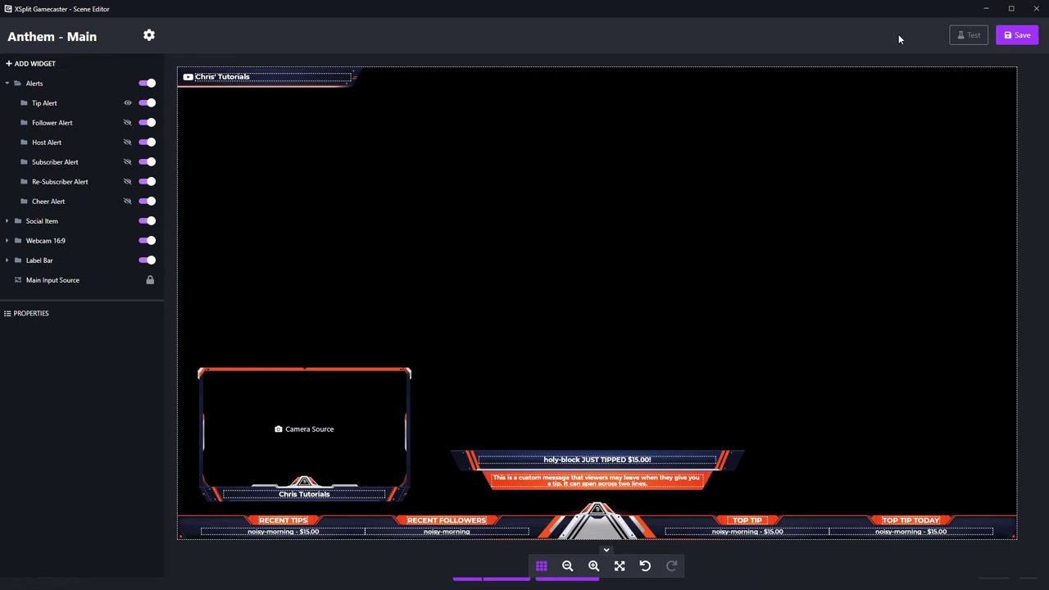
Step: Save the Anthem - Main scene, close the Scene Editor, and briefly view the account settings
click(1019, 42)
click(1035, 10)
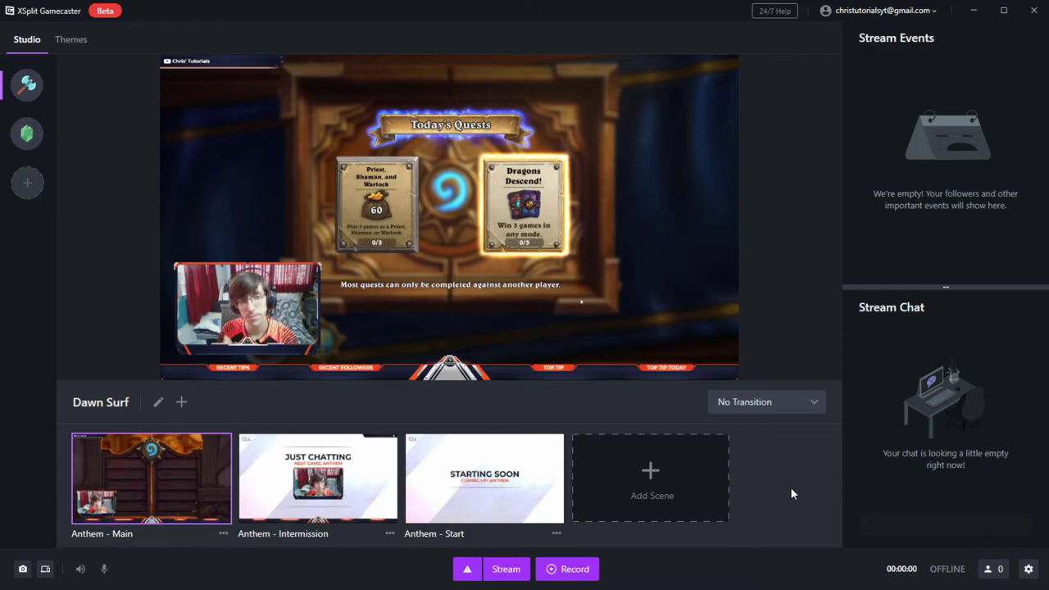
click(468, 569)
click(470, 571)
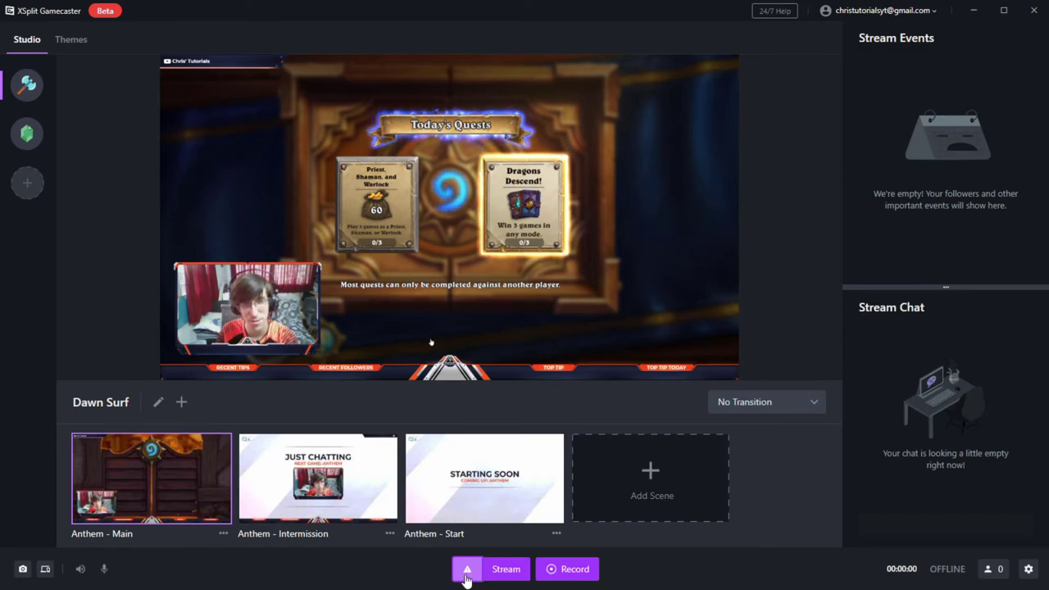
Step: Select the YouTube account under Settings > Accounts, then close the Settings dialog
click(467, 573)
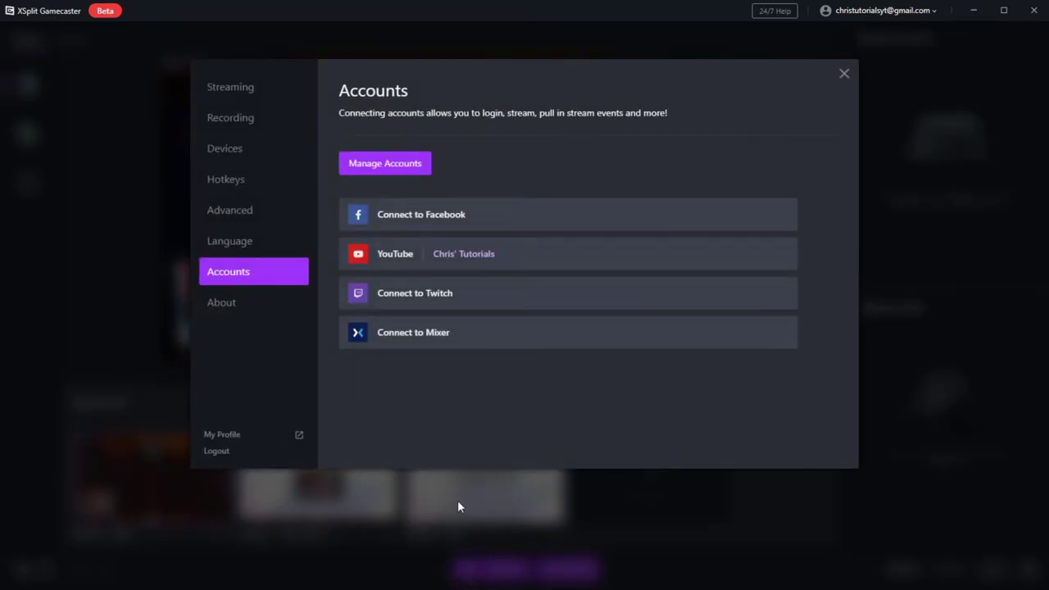
click(405, 271)
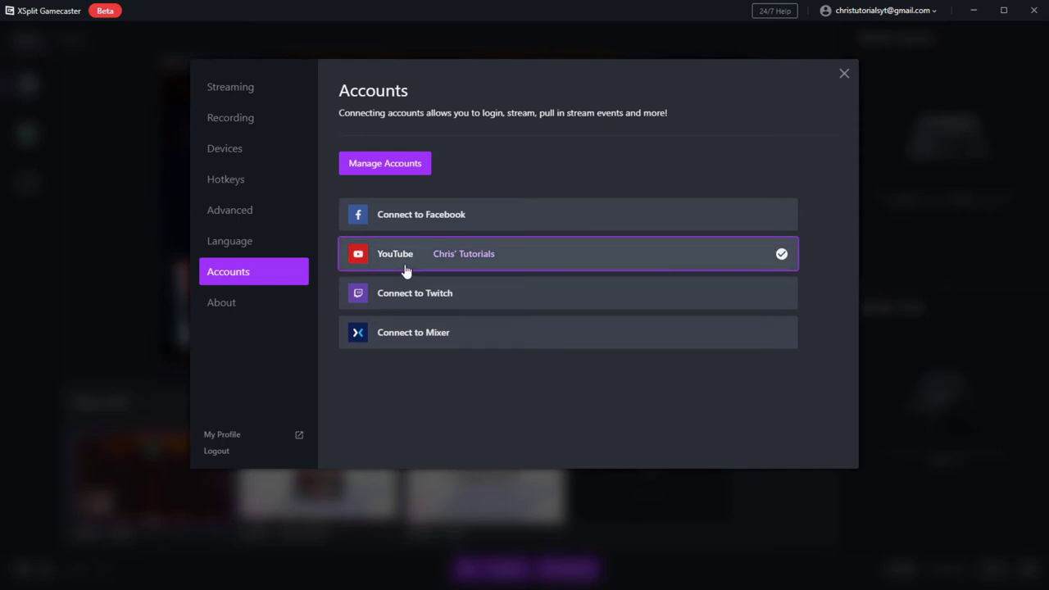
click(844, 75)
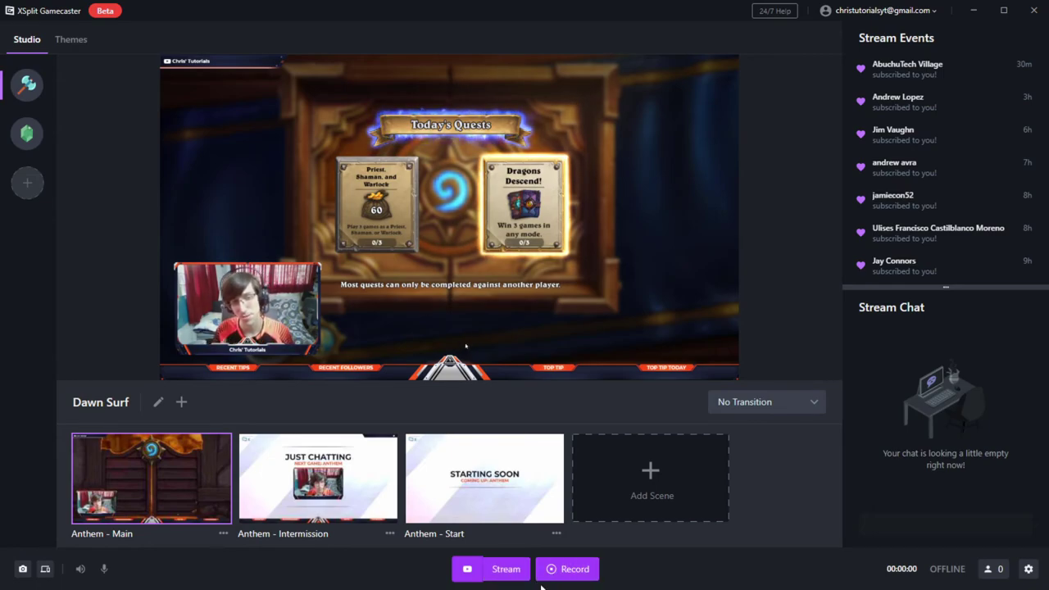
click(506, 568)
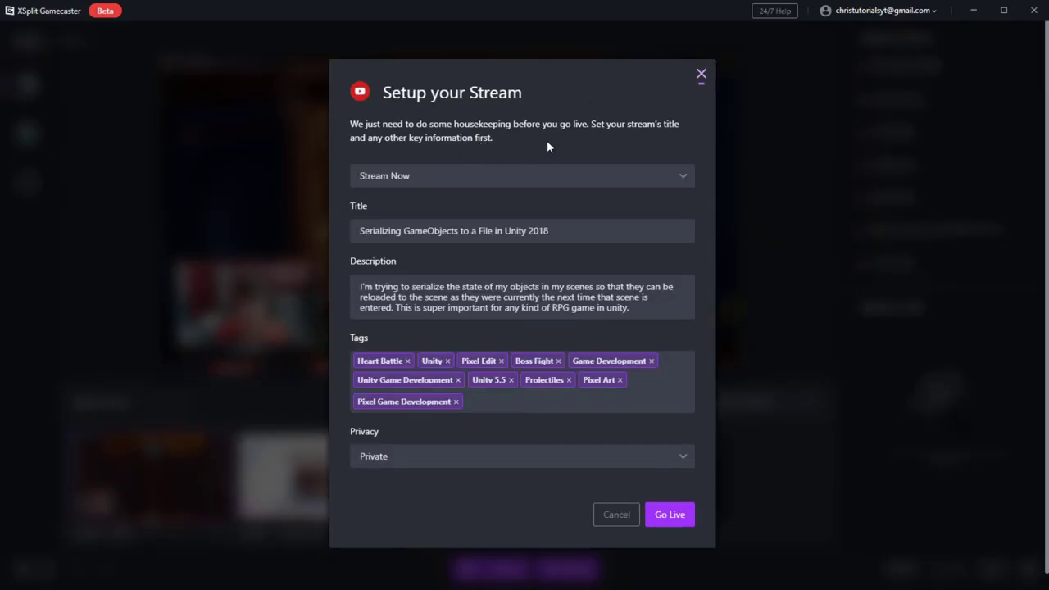
click(604, 230)
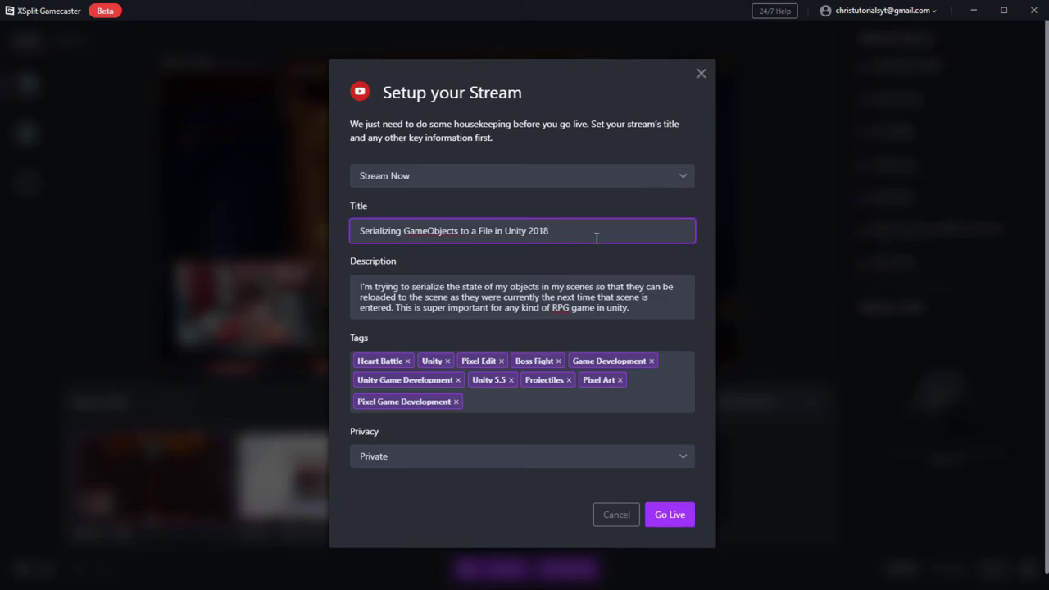
drag(597, 235, 319, 225)
drag(629, 307, 141, 214)
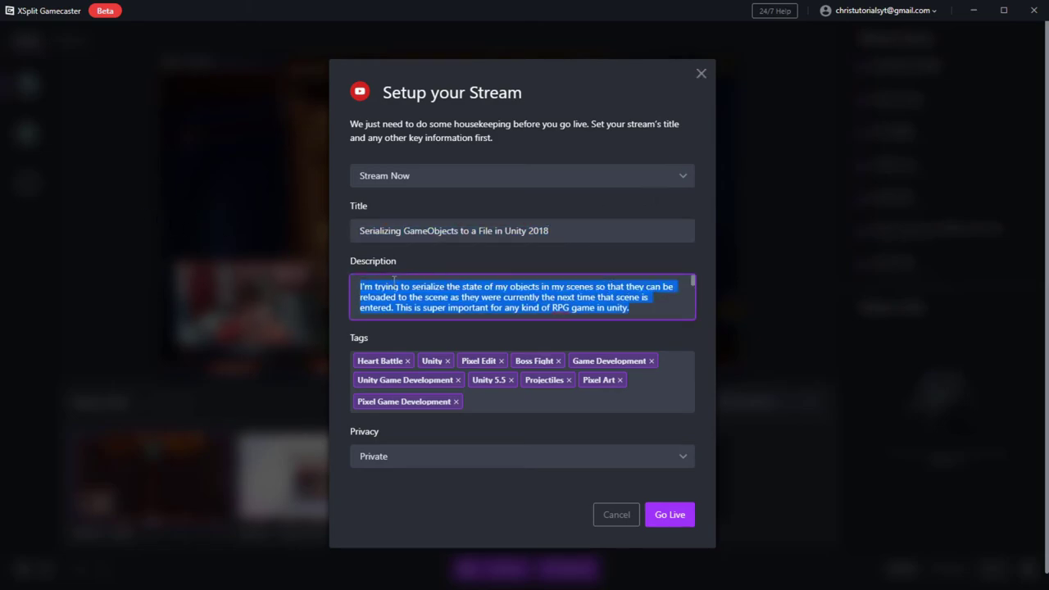
click(412, 305)
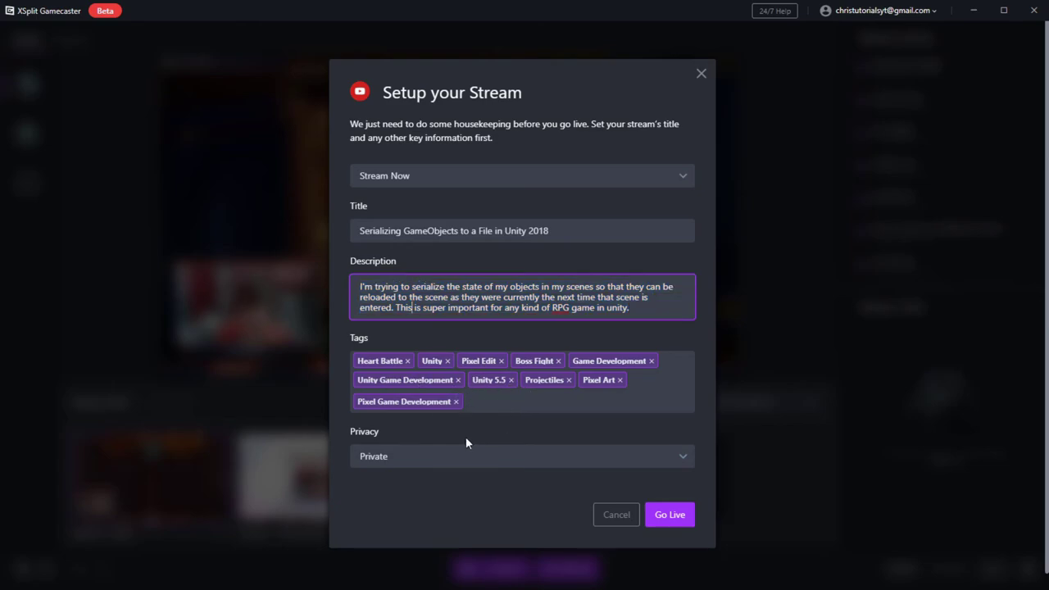
click(390, 455)
click(380, 441)
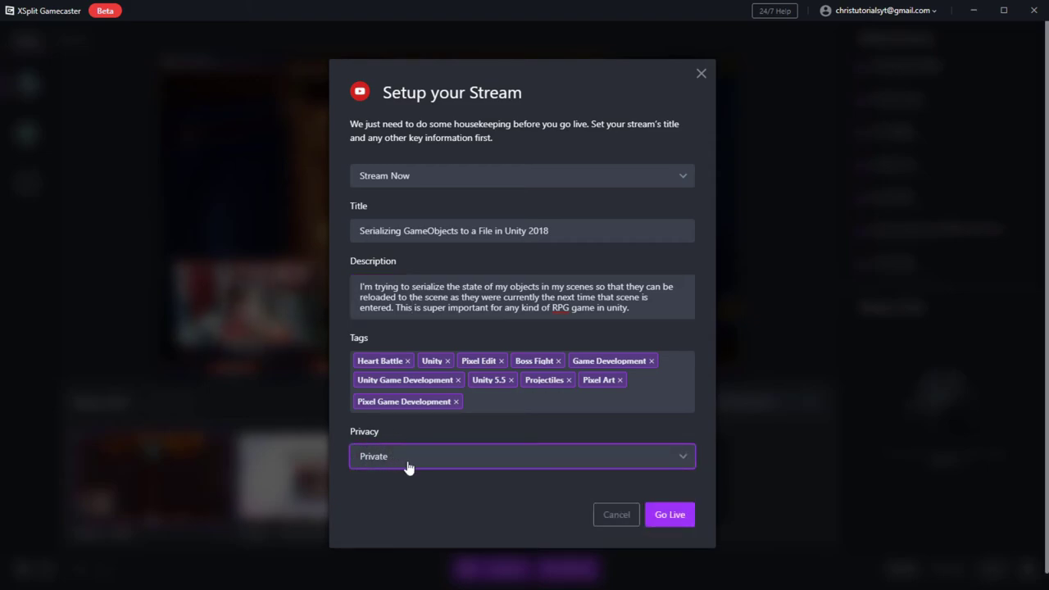
click(670, 516)
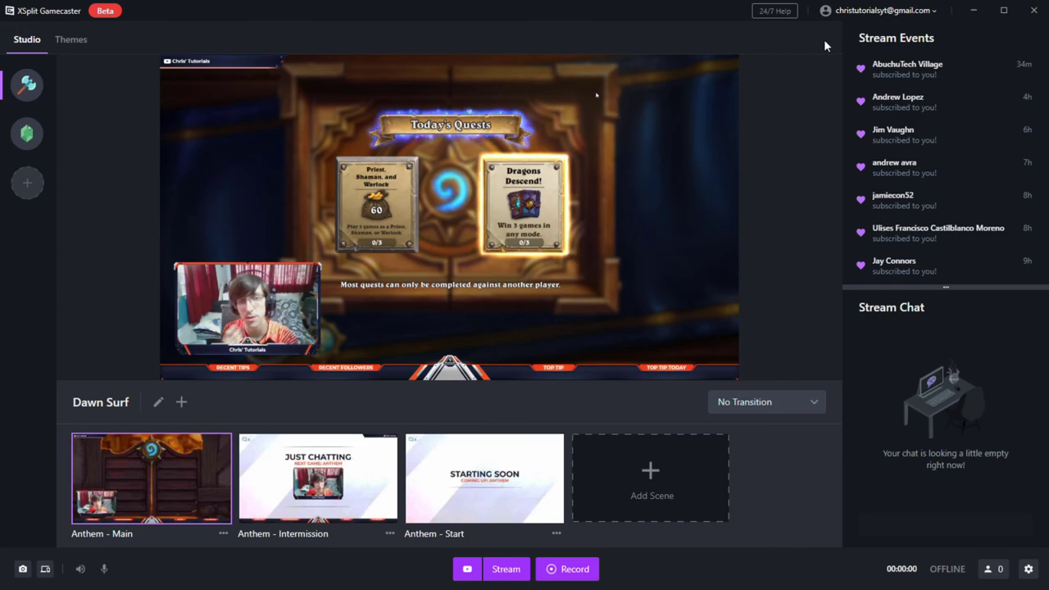
Step: In Settings > Streaming, choose Custom, pick 1080p Full HD resolution and enter a 6000 bitrate
click(859, 11)
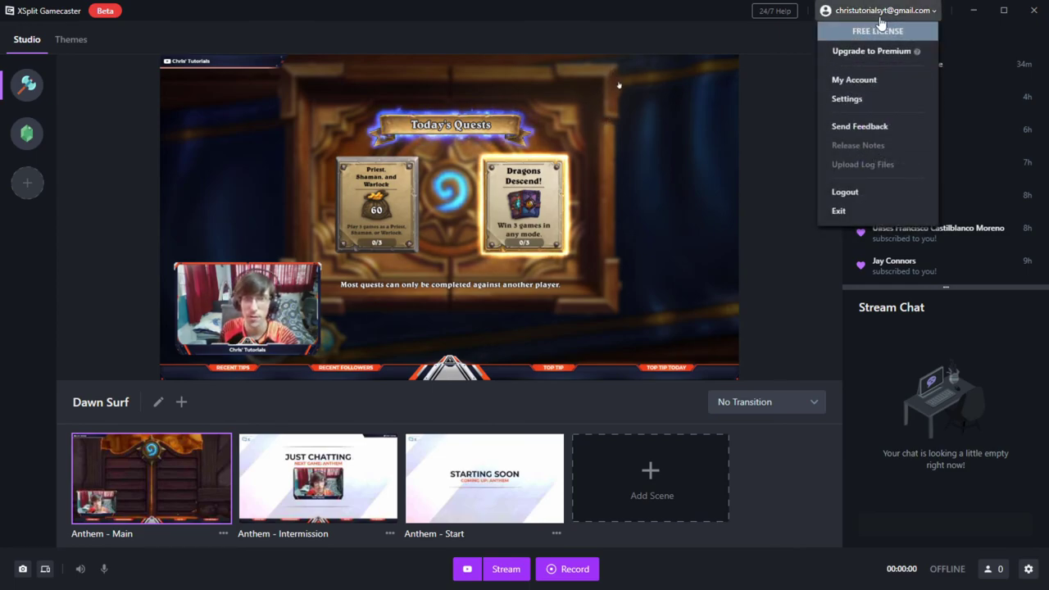
click(863, 112)
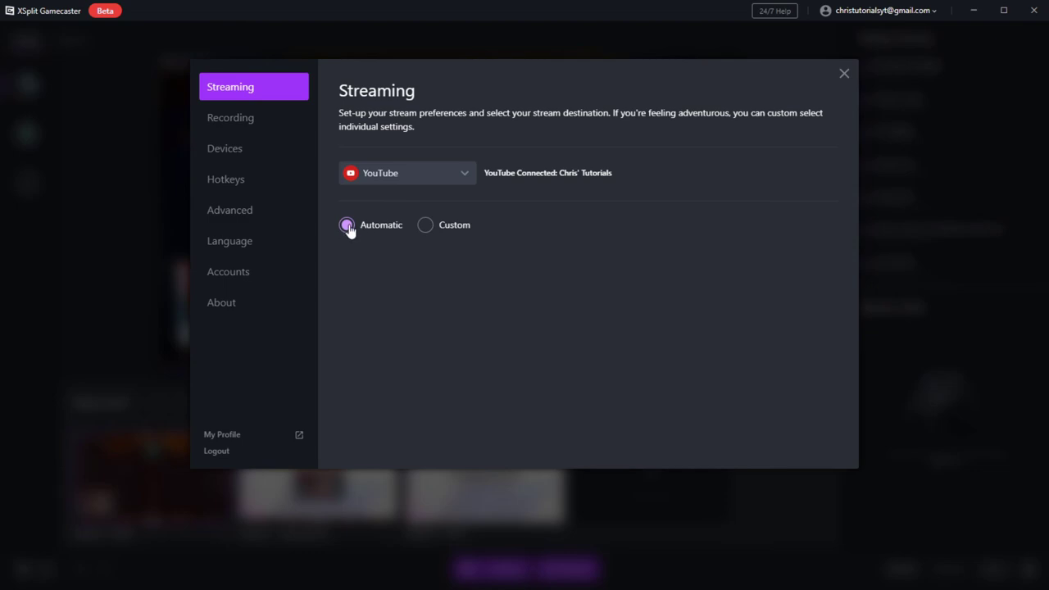
click(424, 227)
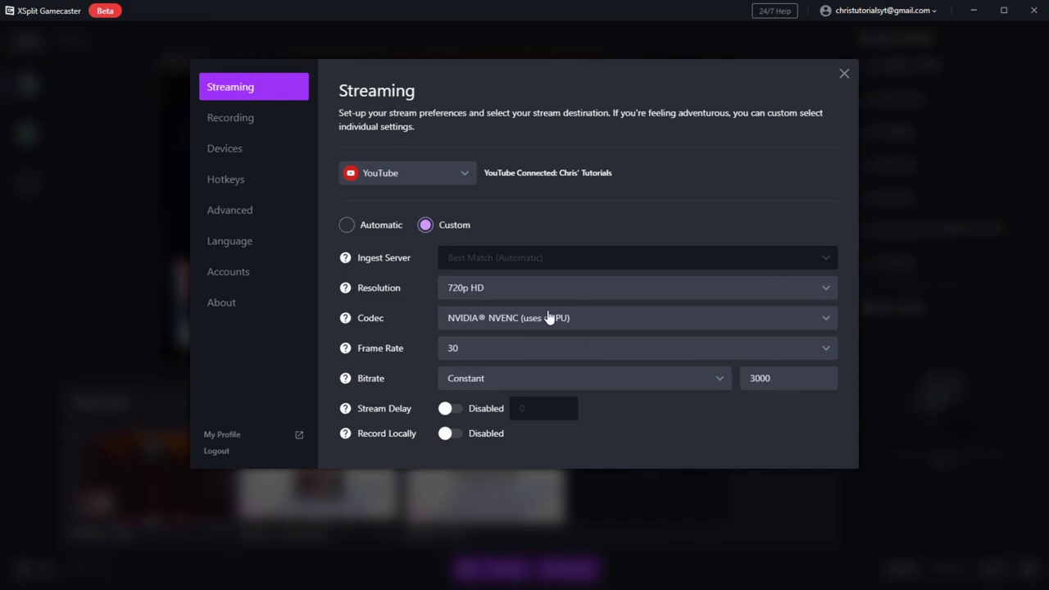
click(475, 290)
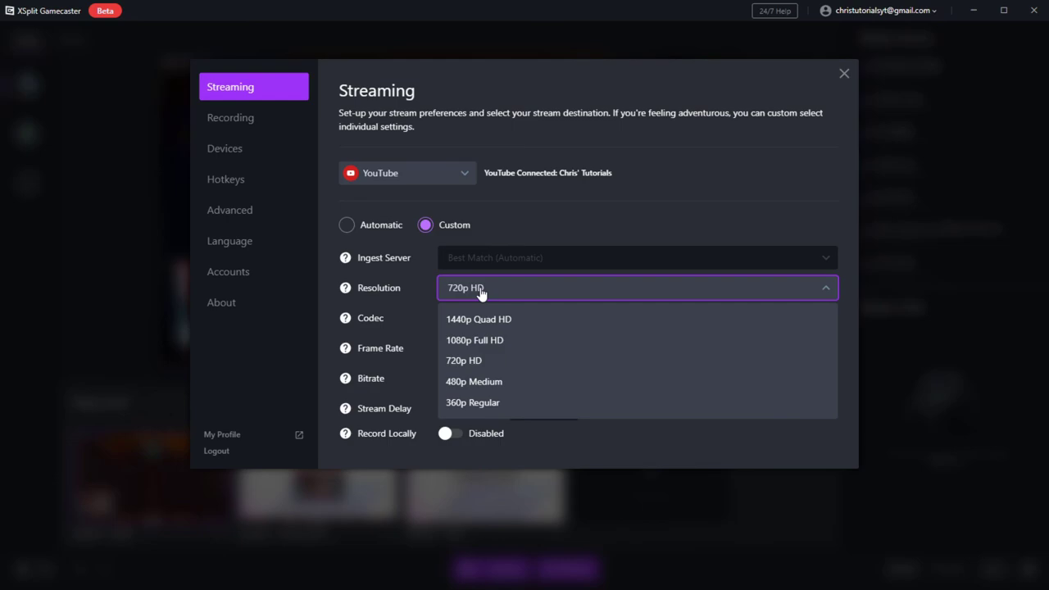
click(518, 347)
drag(764, 380, 686, 383)
text(6000)
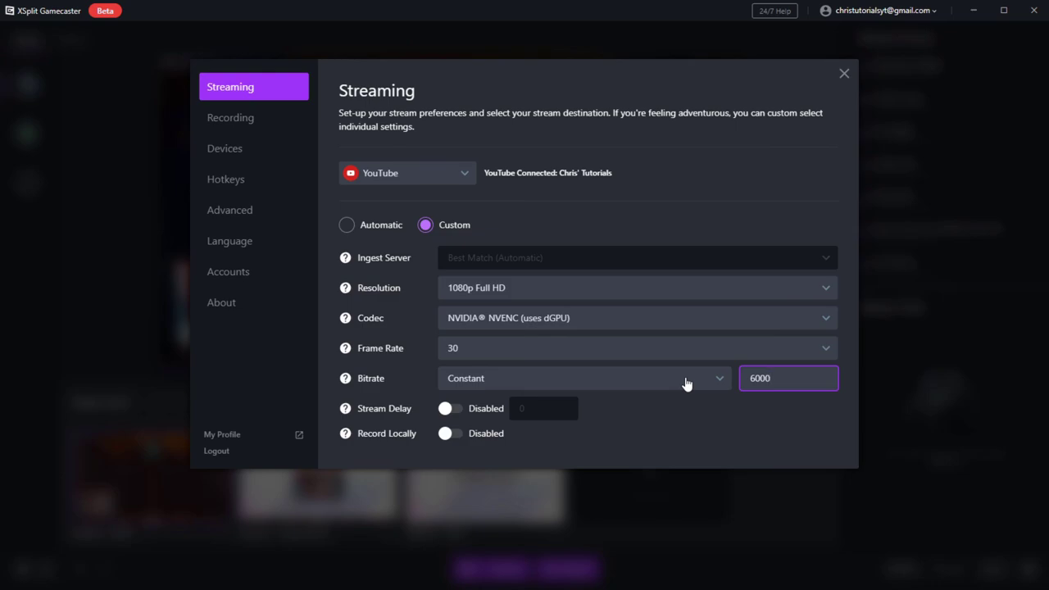
click(688, 418)
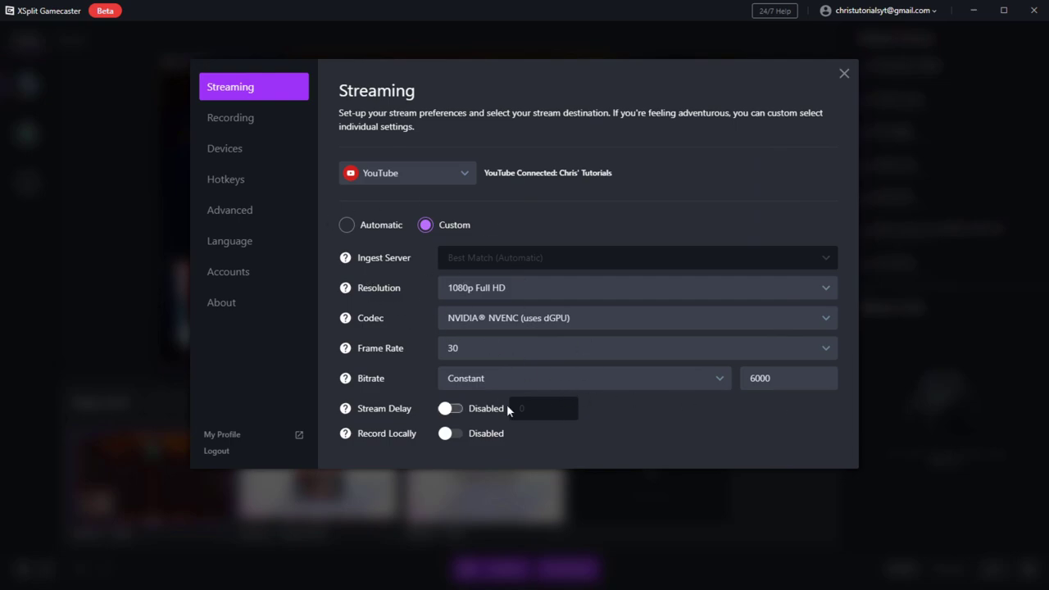
Step: Close the Settings dialog to return to the Studio with the Anthem scenes
click(844, 76)
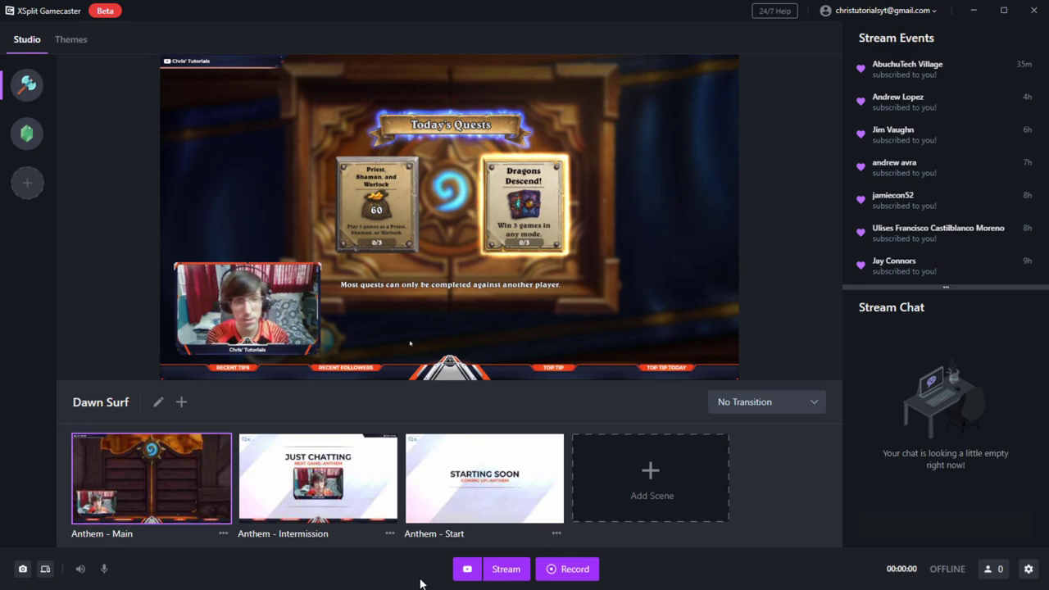